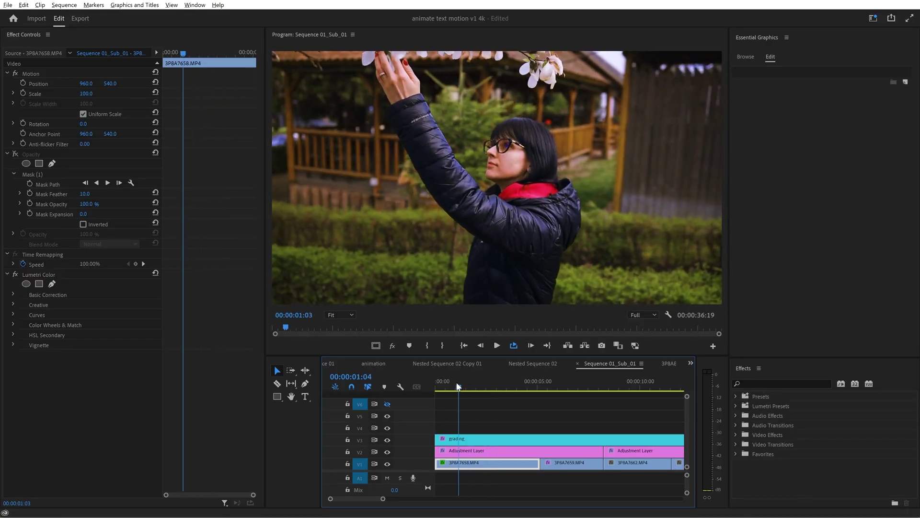
Drag the playhead back to 00:00:00:00 at the start of Sequence 01_Sub_01.
drag(458, 385, 430, 380)
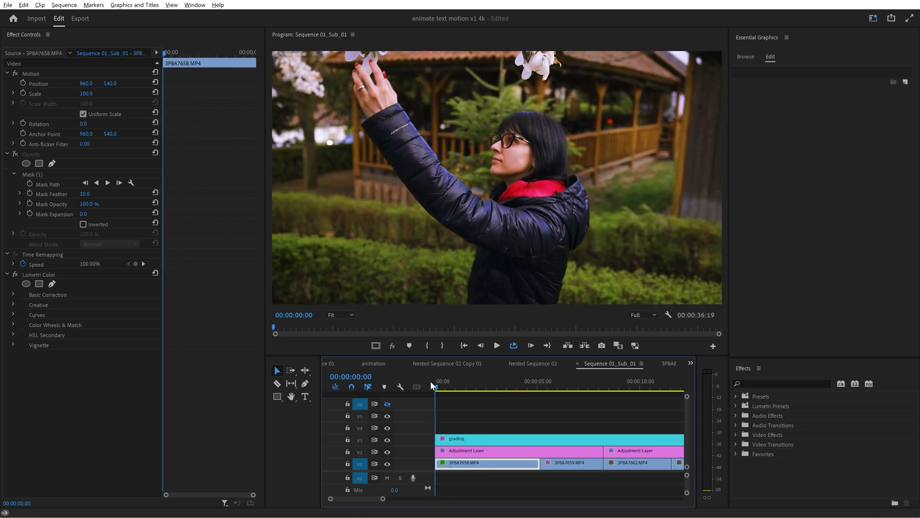
Create a new text title in the Program monitor reading 'edited in premiere pro'.
click(195, 5)
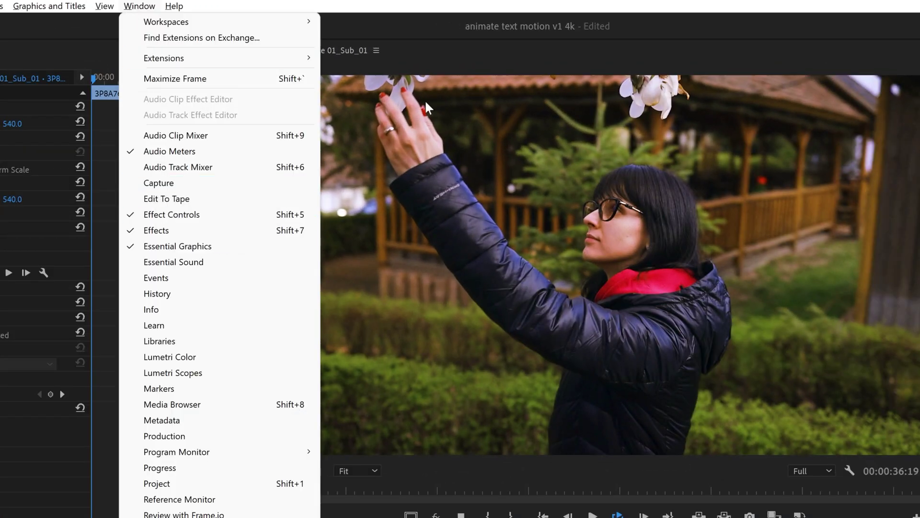
click(420, 39)
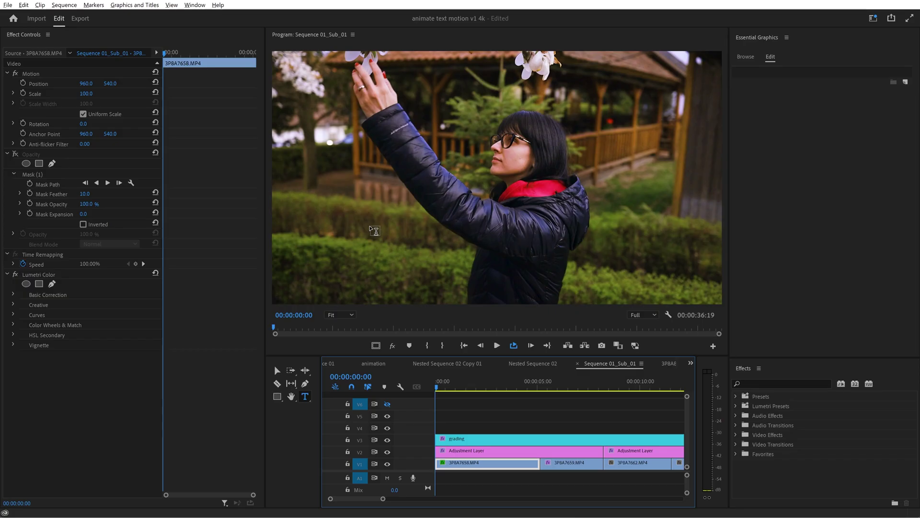
click(405, 337)
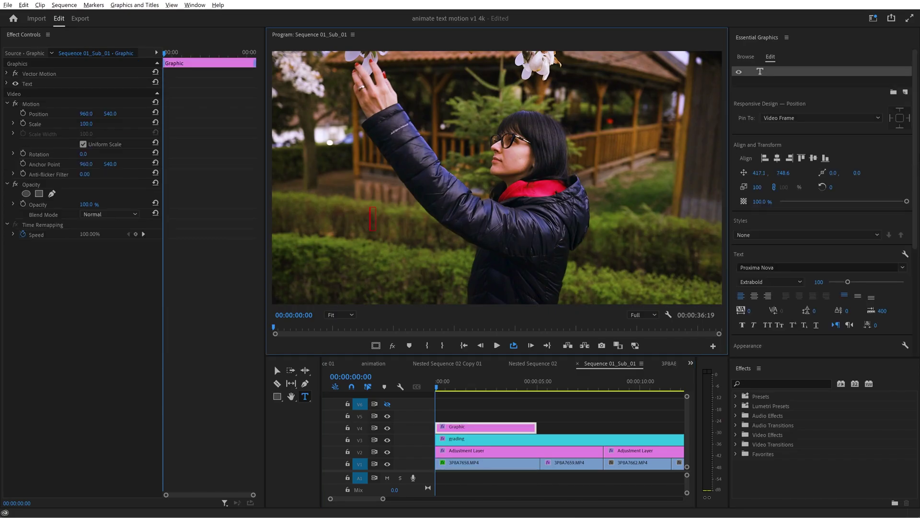
scroll(825, 192, down, 4)
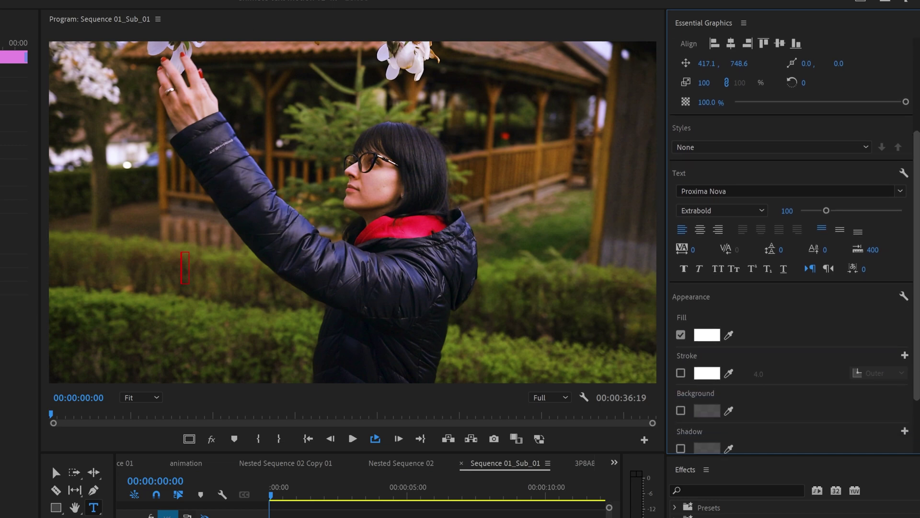
scroll(705, 272, down, 2)
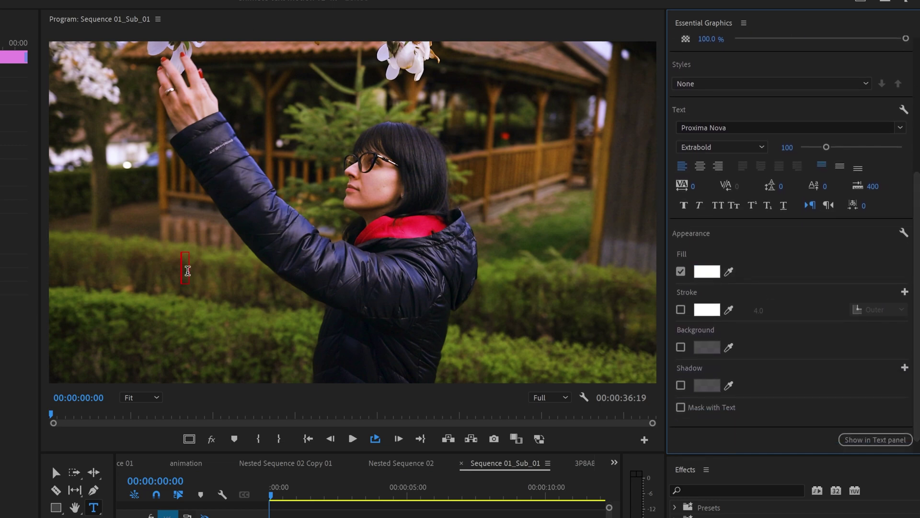
click(185, 268)
text(edited in premiere pro)
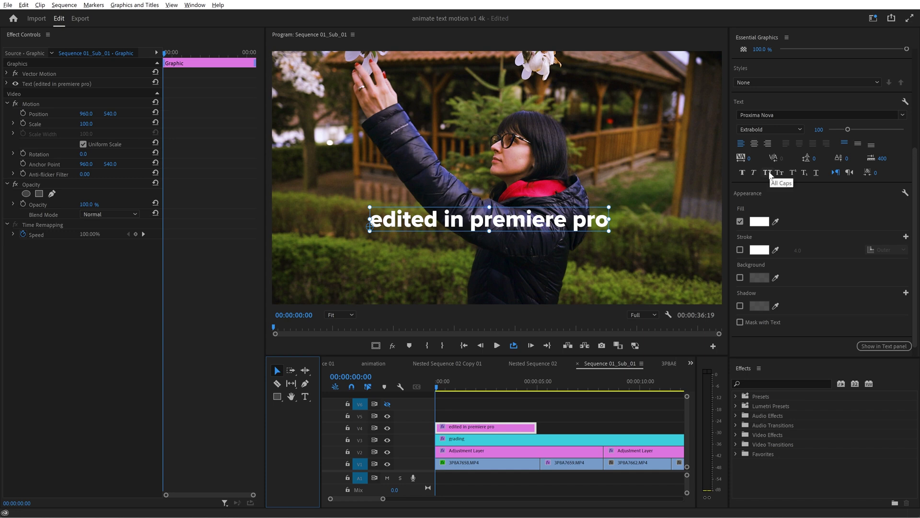
Turn on All Caps so the title reads EDITED IN PREMIERE PRO.
click(768, 173)
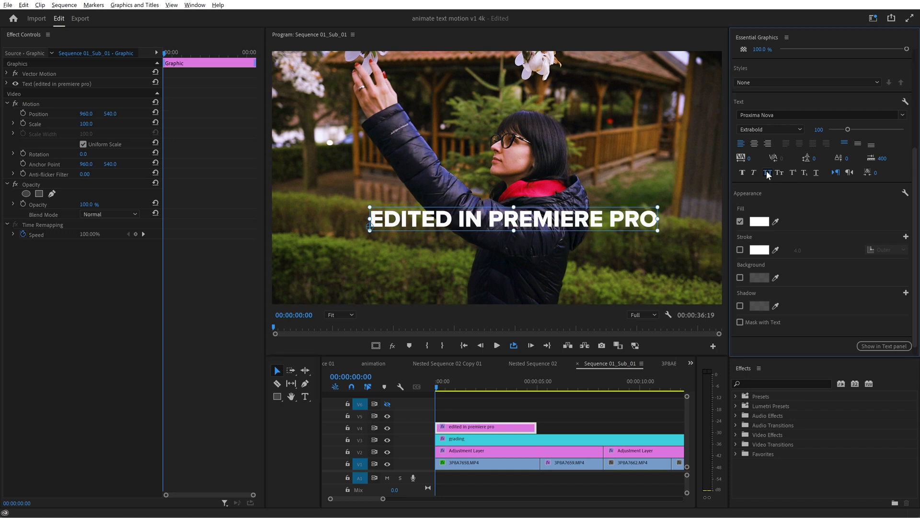
click(767, 173)
click(767, 173)
click(767, 173)
click(767, 173)
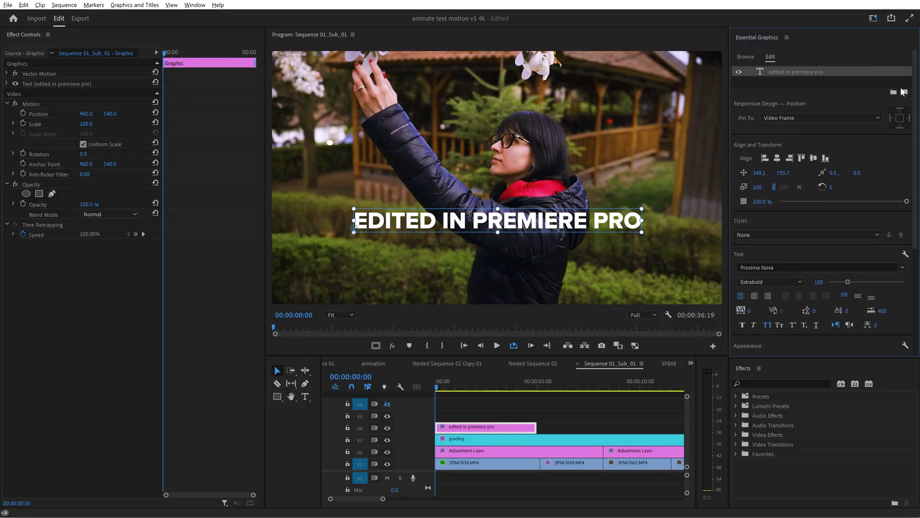
Add a grey rectangle layer under the title text and rename it 'rectangle'.
click(904, 92)
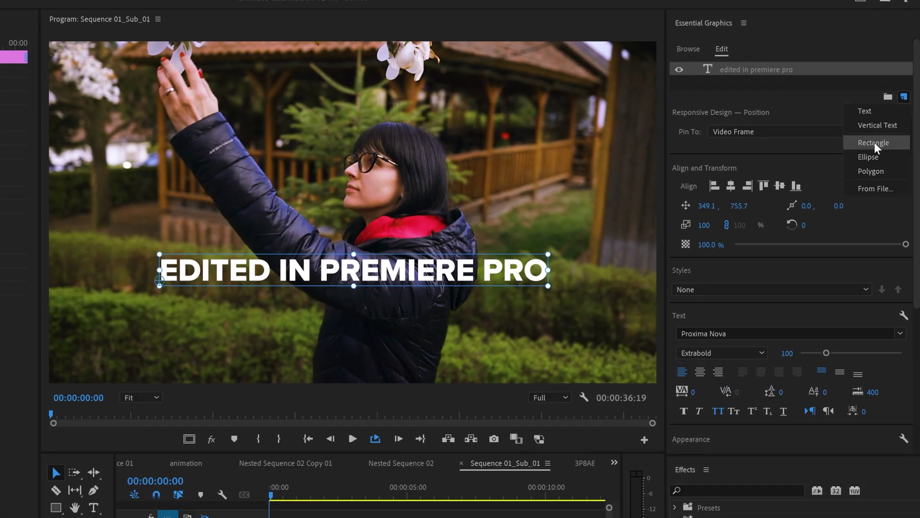
click(873, 144)
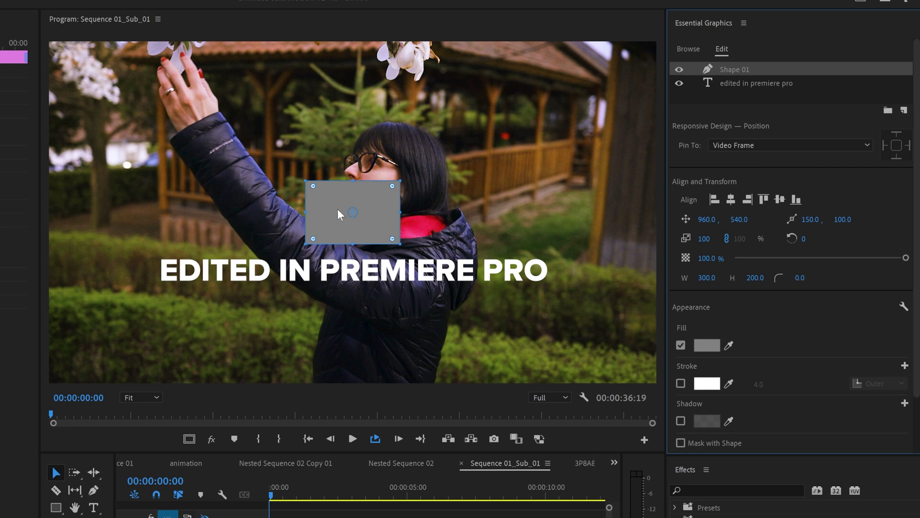
drag(374, 210, 211, 265)
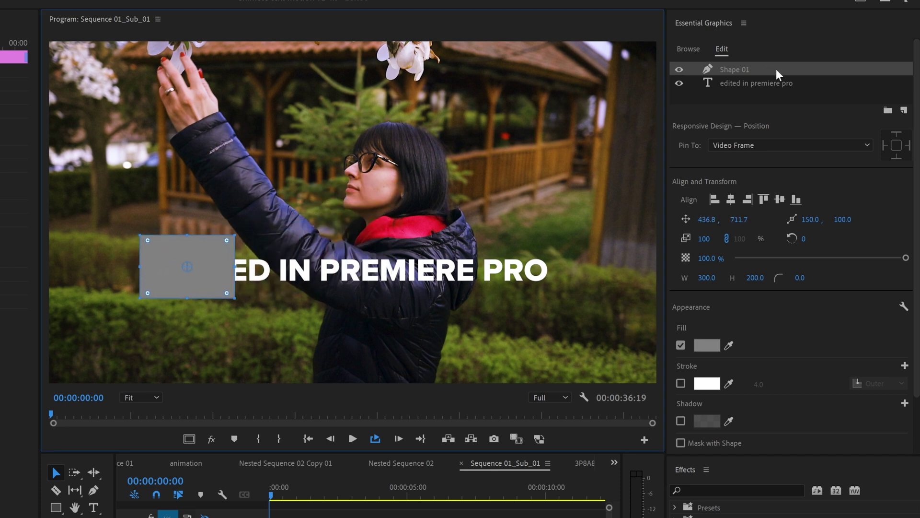
drag(778, 72, 781, 90)
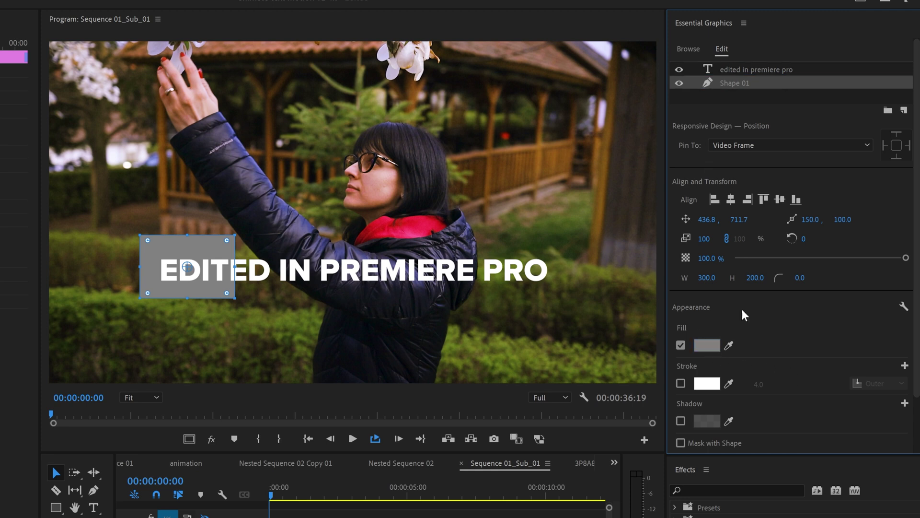
double_click(726, 82)
text(rectangle)
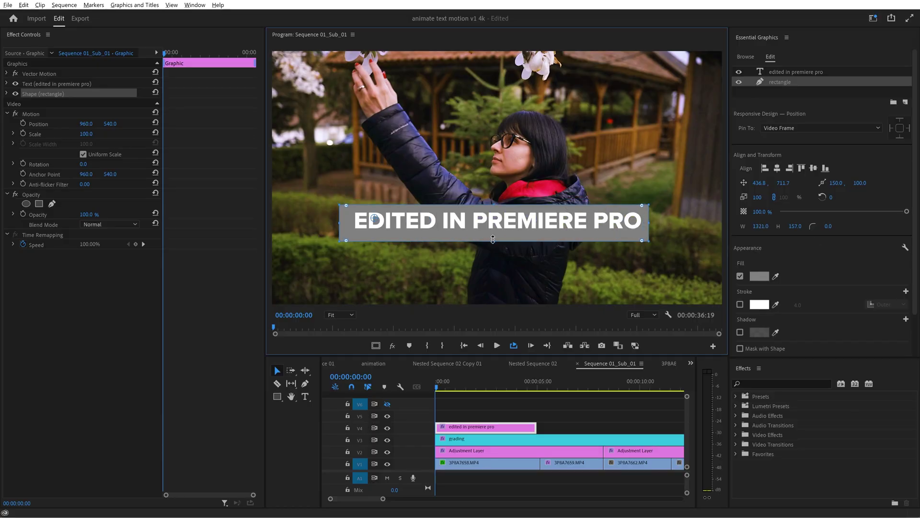
Resize the rectangle to fit the title, then centre both horizontally and vertically.
drag(493, 240, 493, 234)
drag(351, 220, 355, 219)
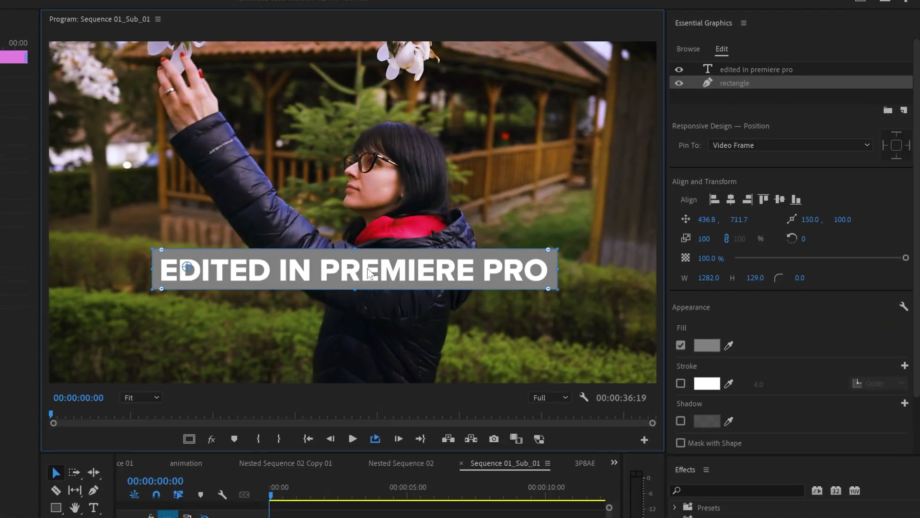
click(732, 72)
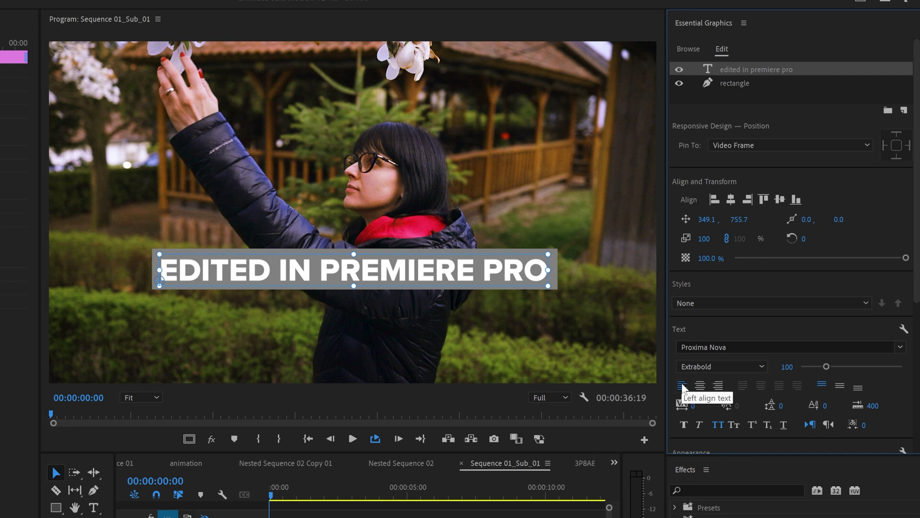
shift+click(735, 84)
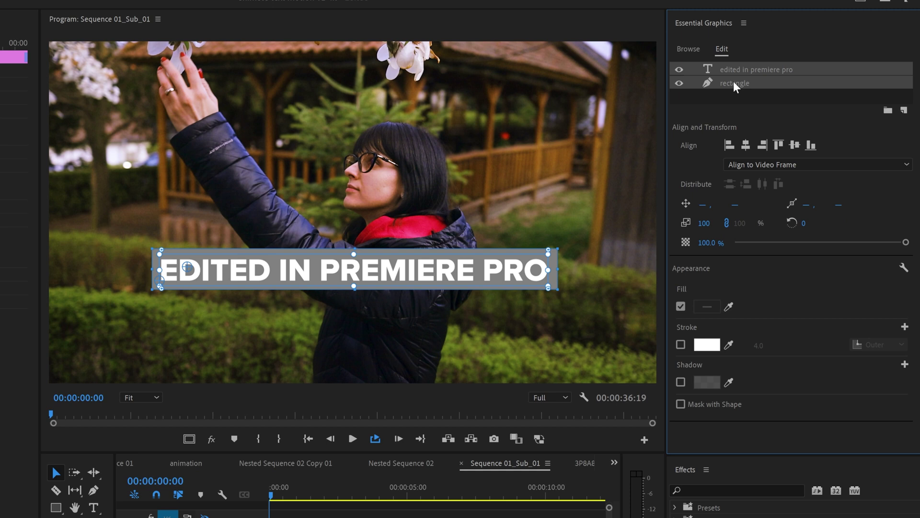
click(746, 145)
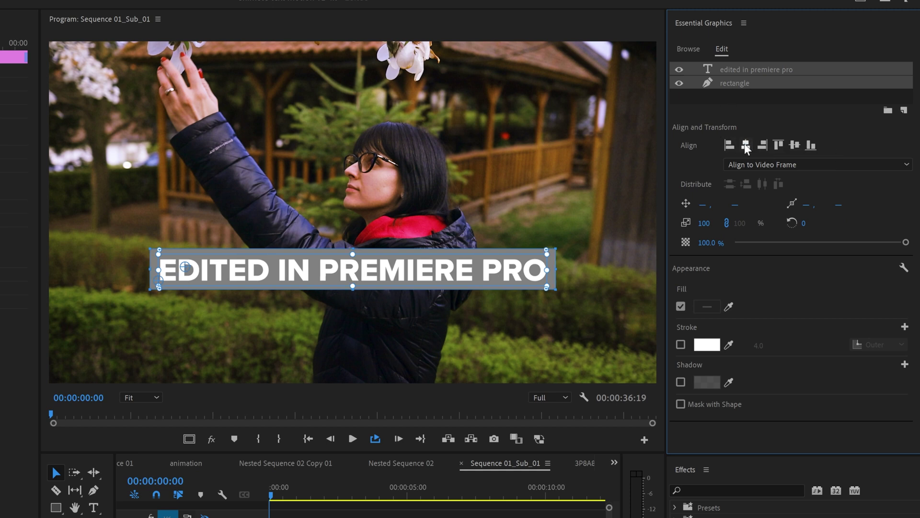
click(795, 146)
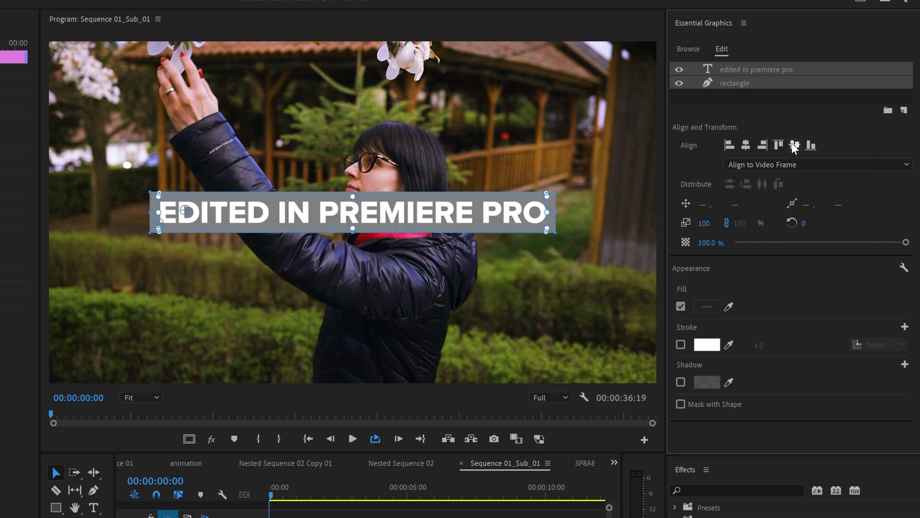
Fill the rectangle with yellow, hex ffdd00.
click(757, 85)
click(707, 345)
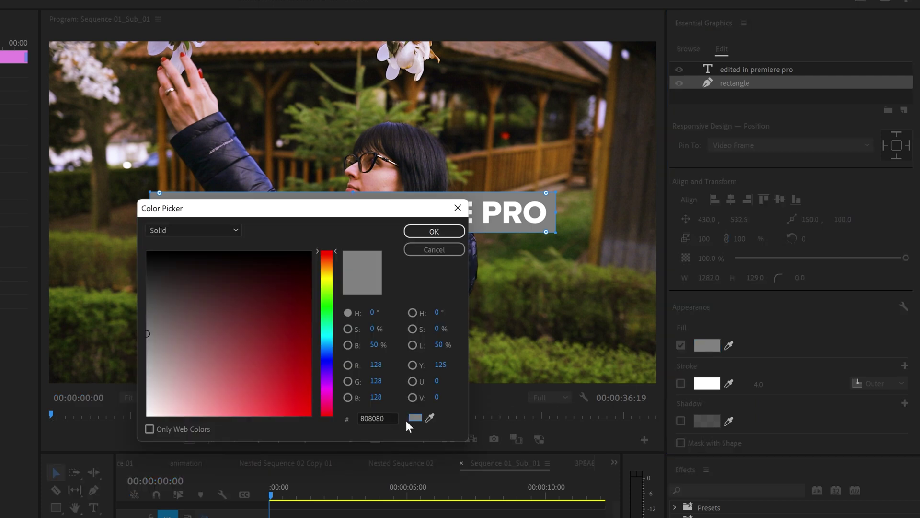
double_click(382, 419)
text(ffdd00)
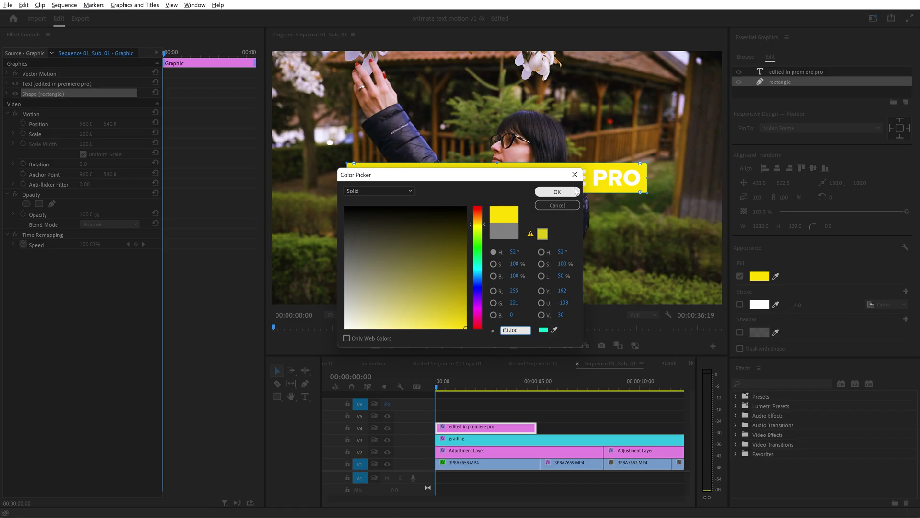
click(575, 191)
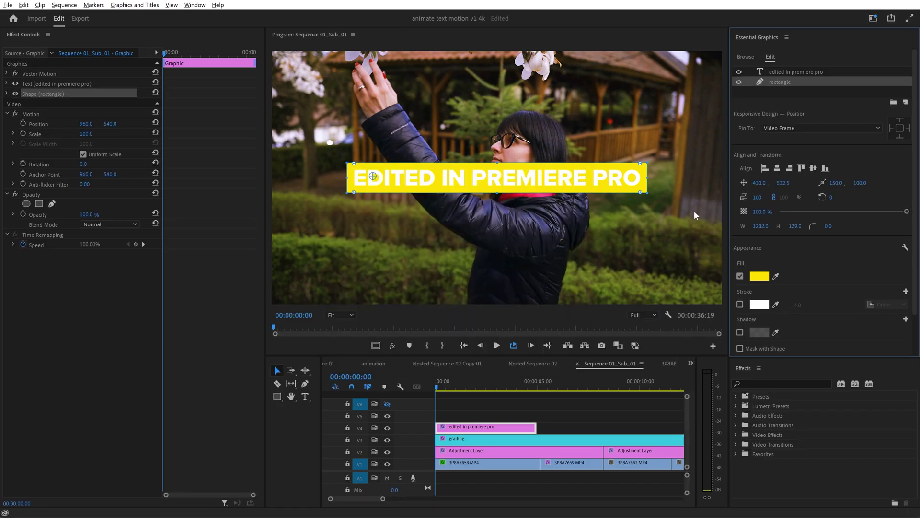
Make the title text black.
click(779, 73)
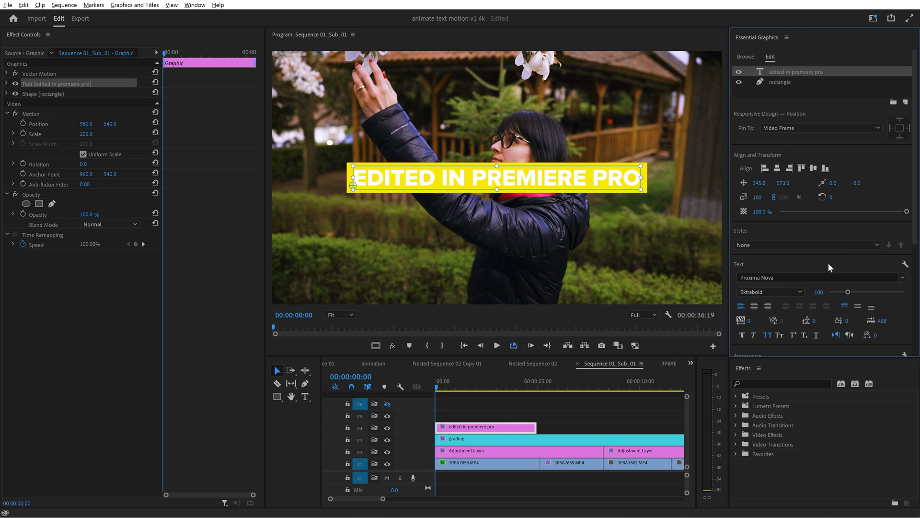
scroll(830, 263, down, 5)
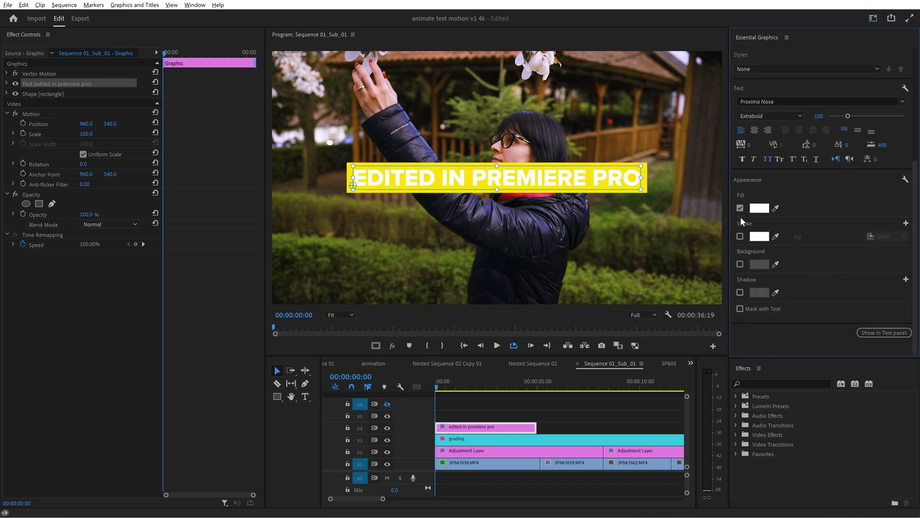
click(758, 209)
drag(429, 254, 323, 187)
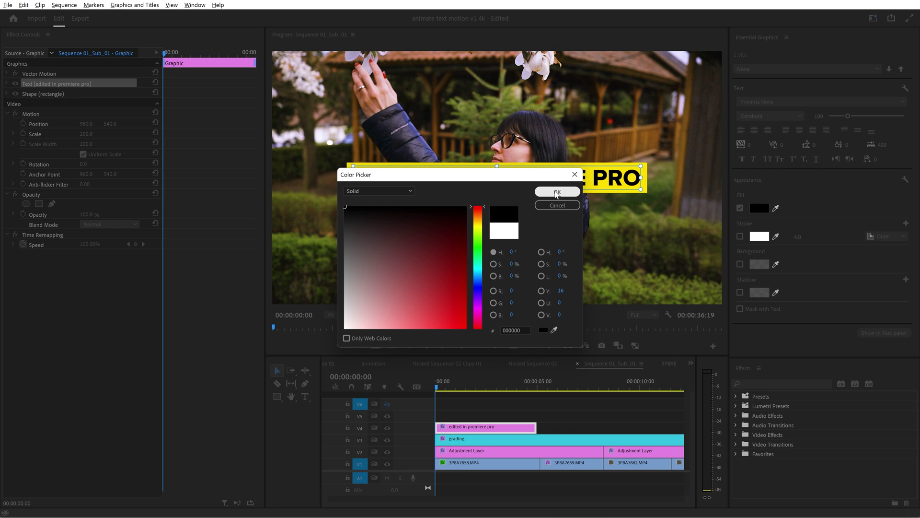
click(556, 192)
scroll(814, 143, up, 3)
Add a black shadow to the rectangle: opacity 100%, angle 180°, distance 15.3, blur 54.
click(785, 83)
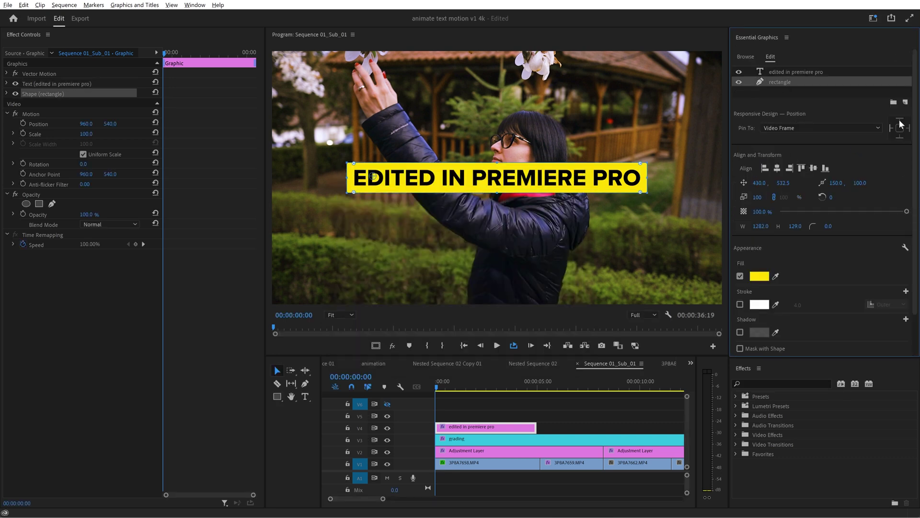
scroll(918, 187, down, 2)
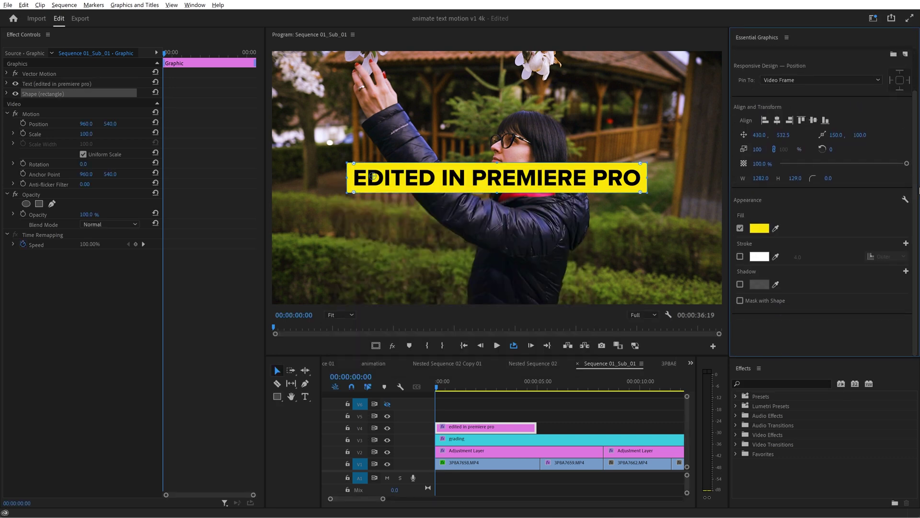
click(741, 285)
click(759, 284)
click(556, 192)
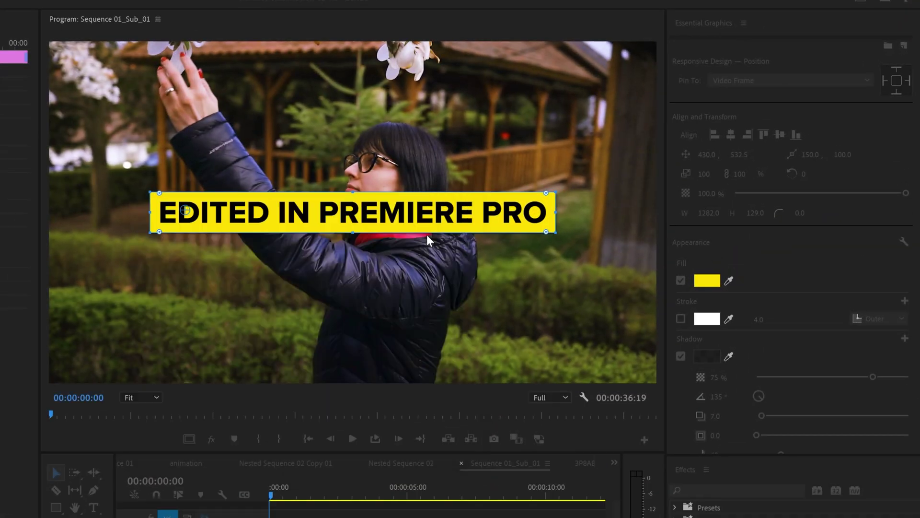
scroll(845, 336, down, 4)
drag(873, 281, 909, 280)
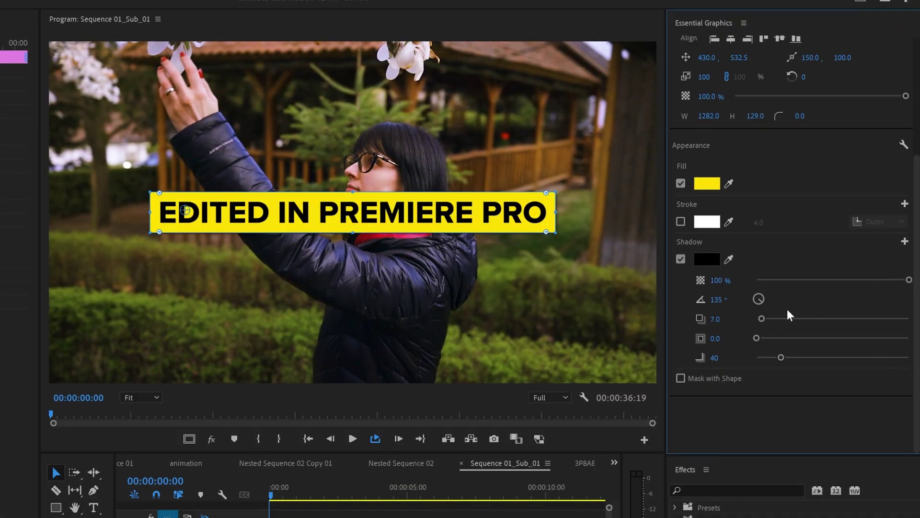
drag(758, 301, 767, 323)
key(Return)
drag(791, 359, 790, 362)
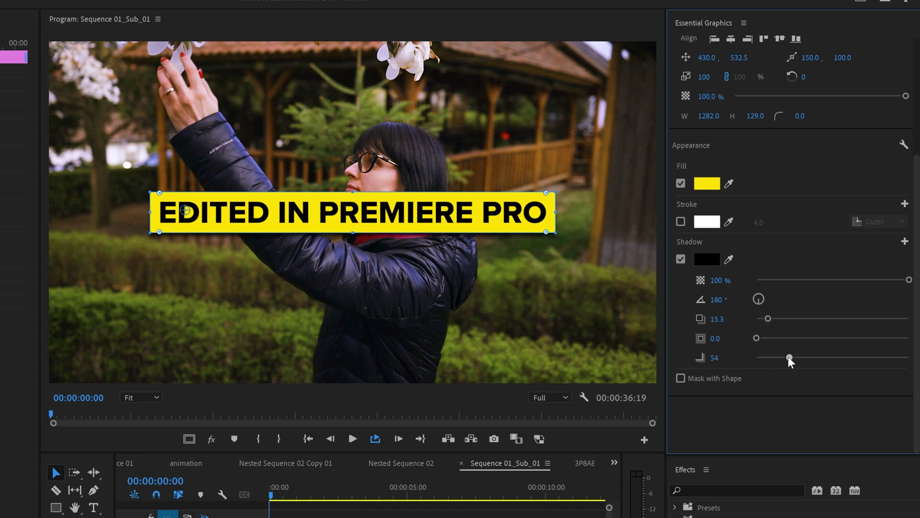
click(440, 171)
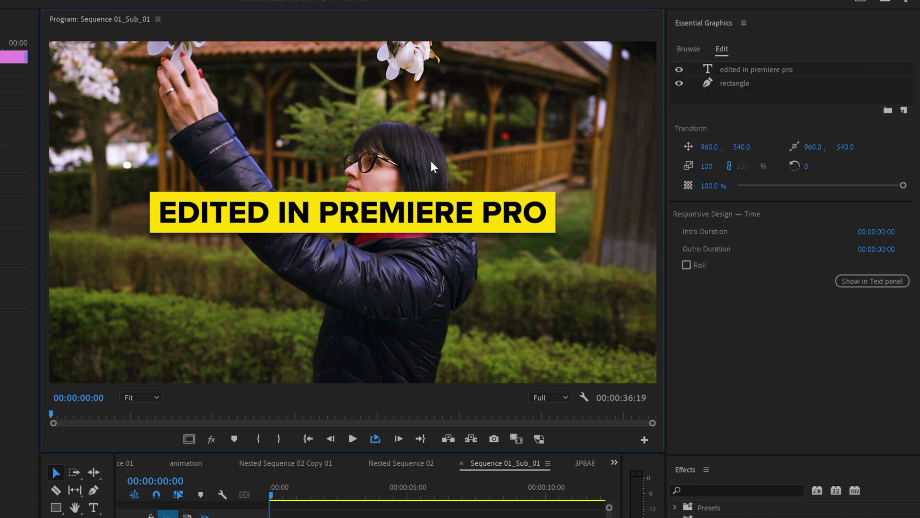
double_click(727, 72)
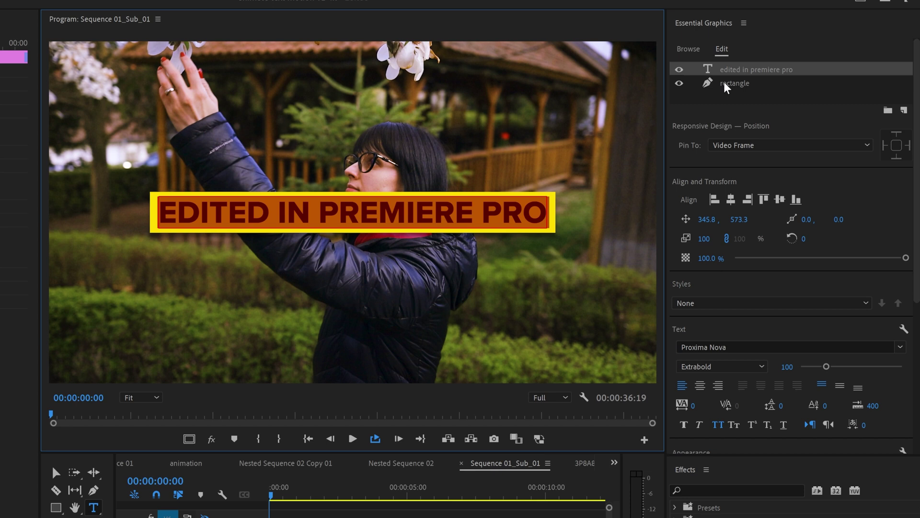
text(something el)
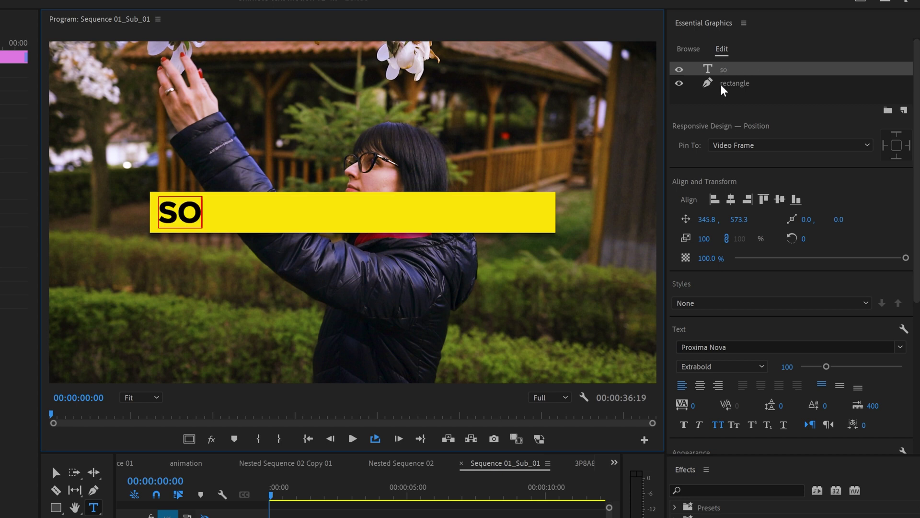
text(se)
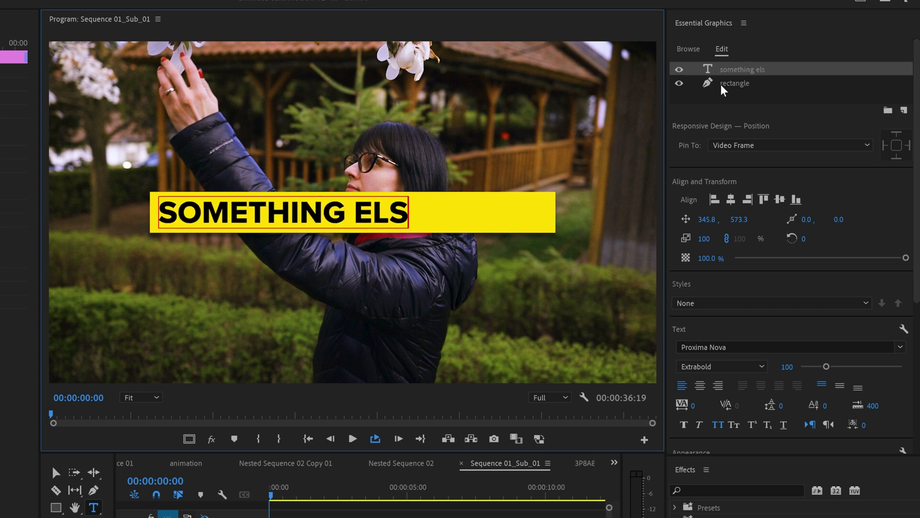
text(...)
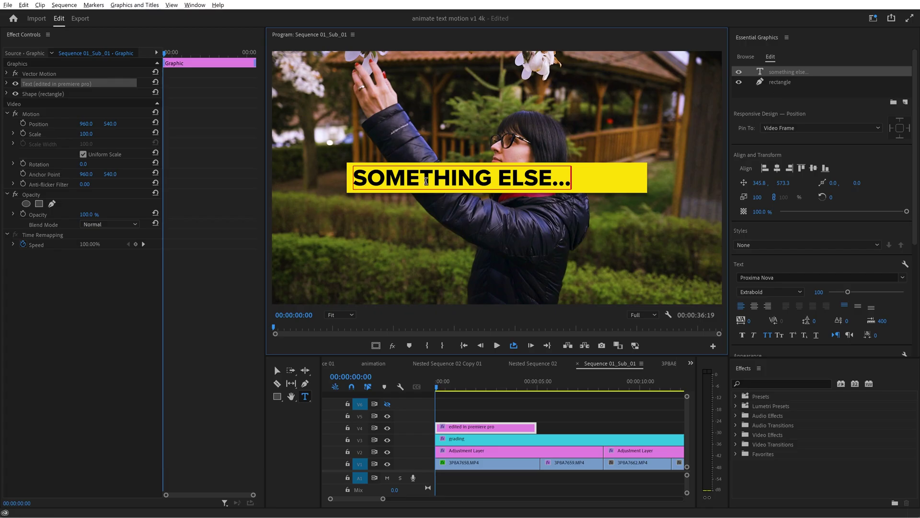
click(277, 371)
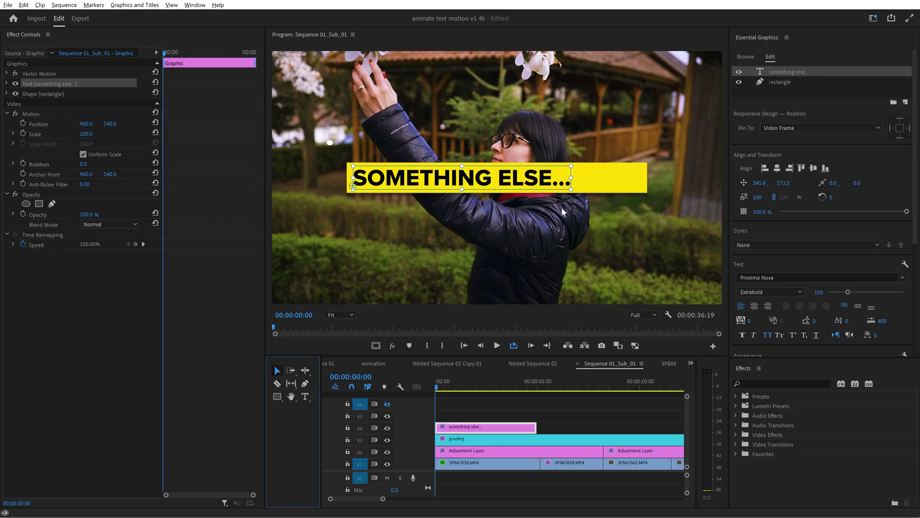
click(613, 183)
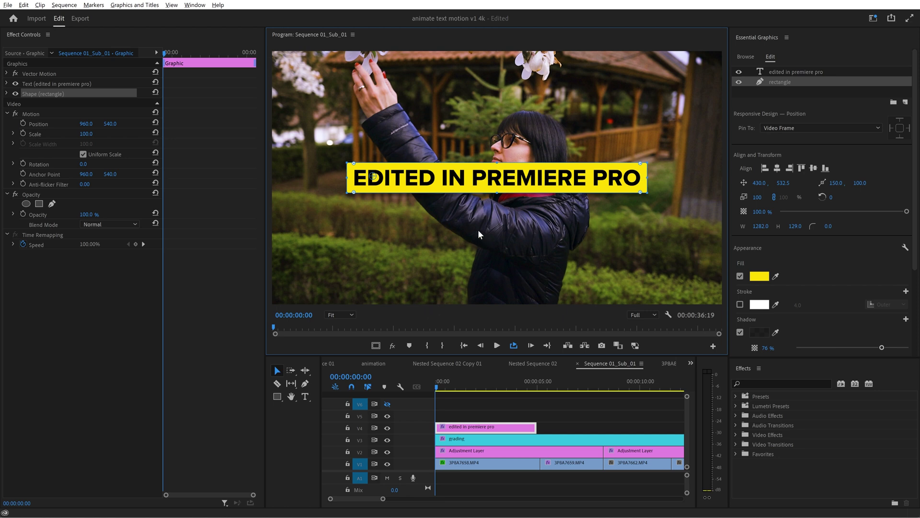
Pin the rectangle layer to the 'edited in premiere pro' text layer on all edges.
click(549, 231)
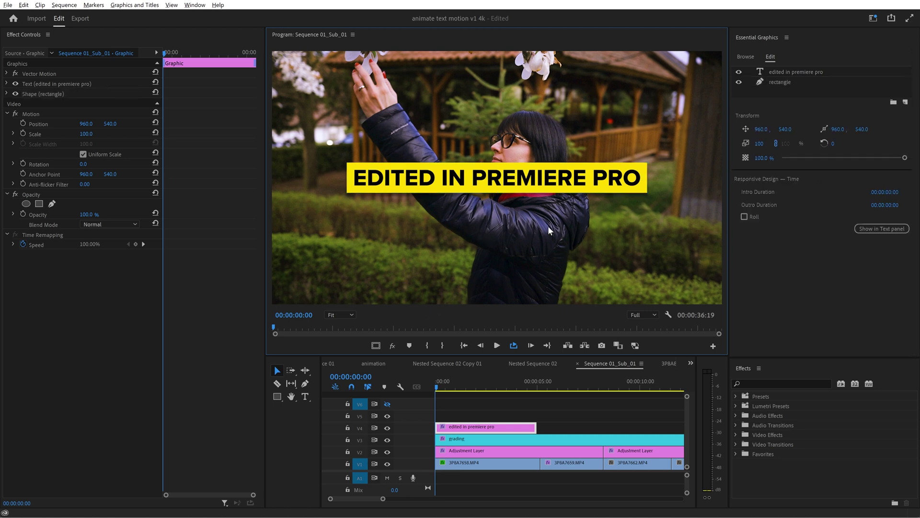
click(777, 84)
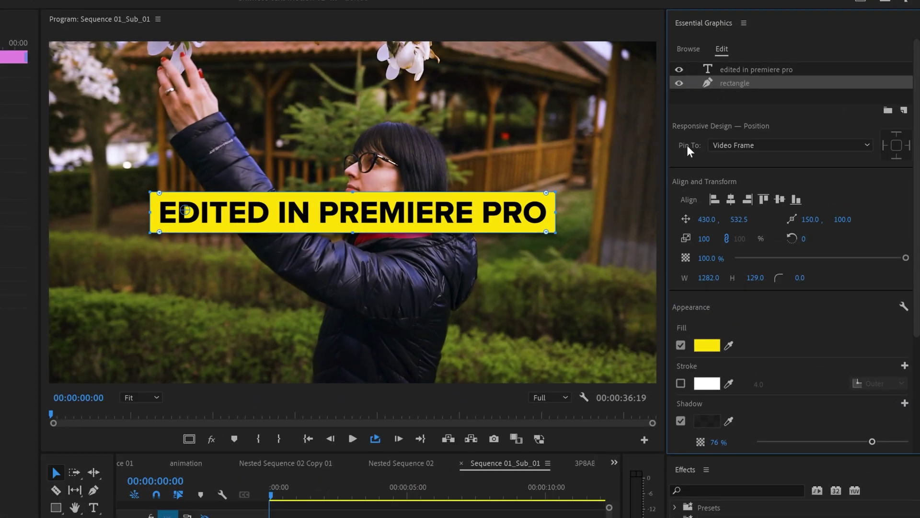
click(782, 147)
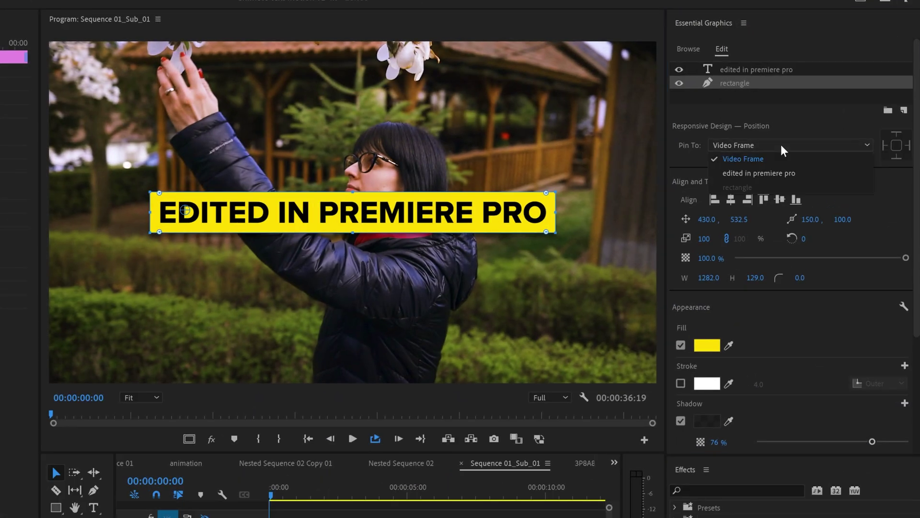
click(806, 179)
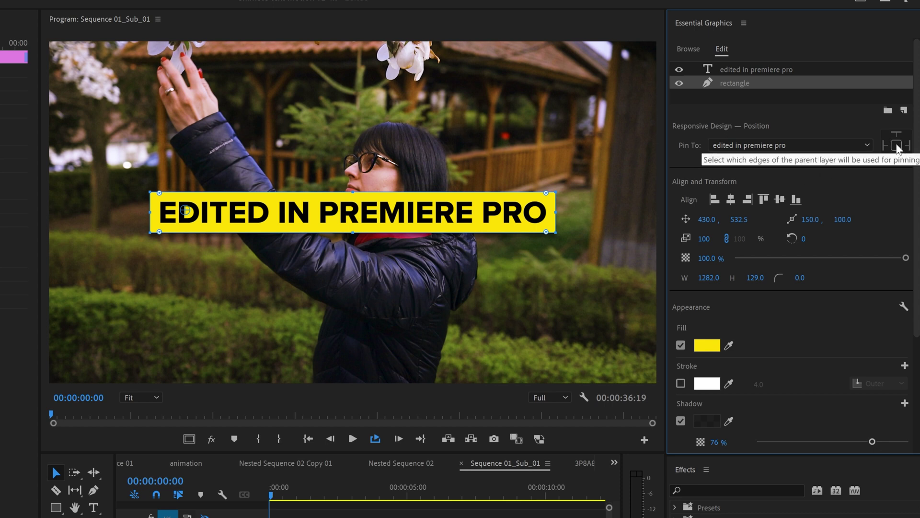
click(897, 146)
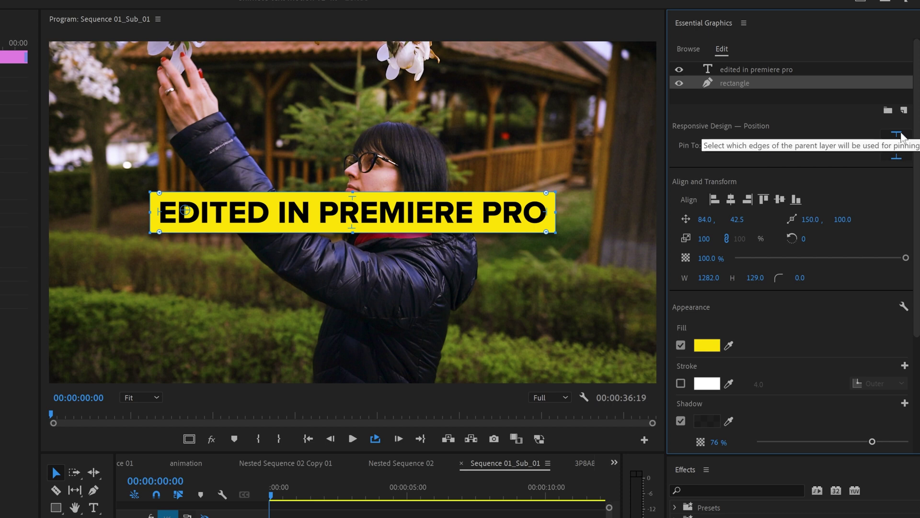
Retype the title as 'the box is responsive', test-drag the box, then undo the move.
click(740, 70)
text(the box is responsive)
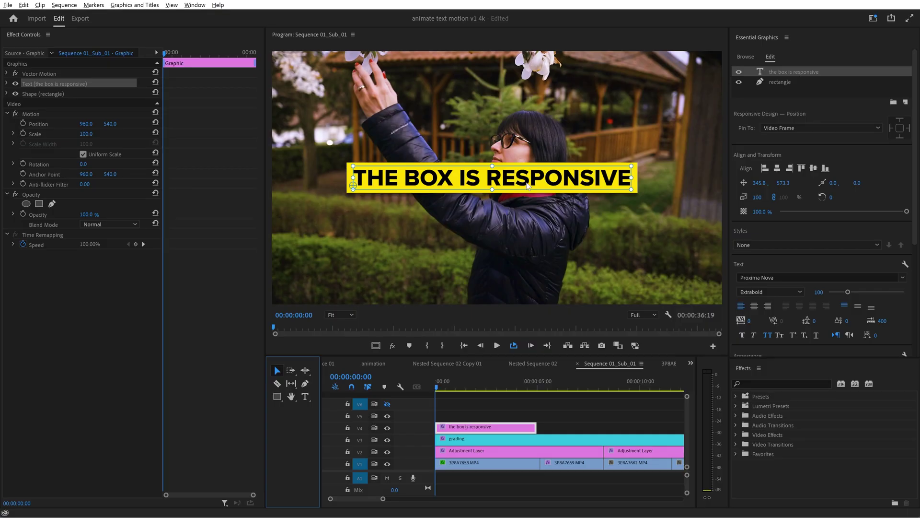
drag(520, 180, 524, 220)
key(ctrl+z)
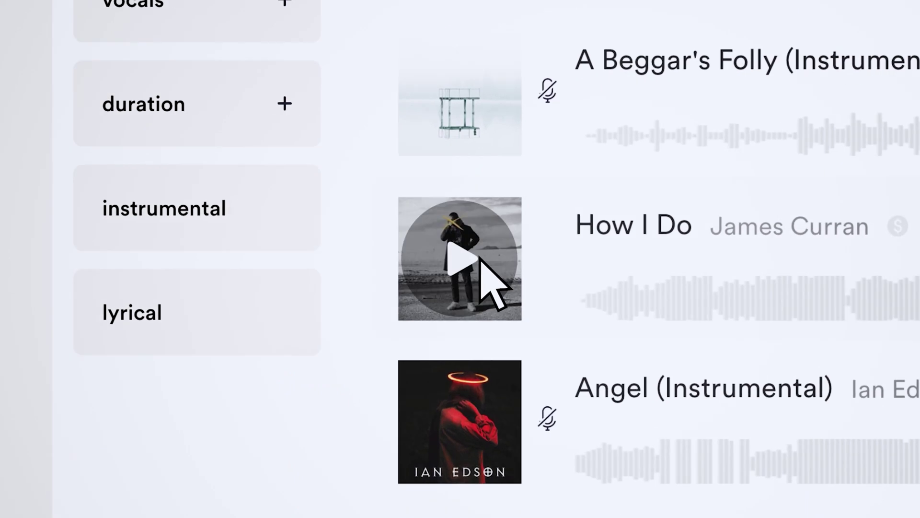
Preview How I Do and filter the music list by the bold mood.
click(467, 257)
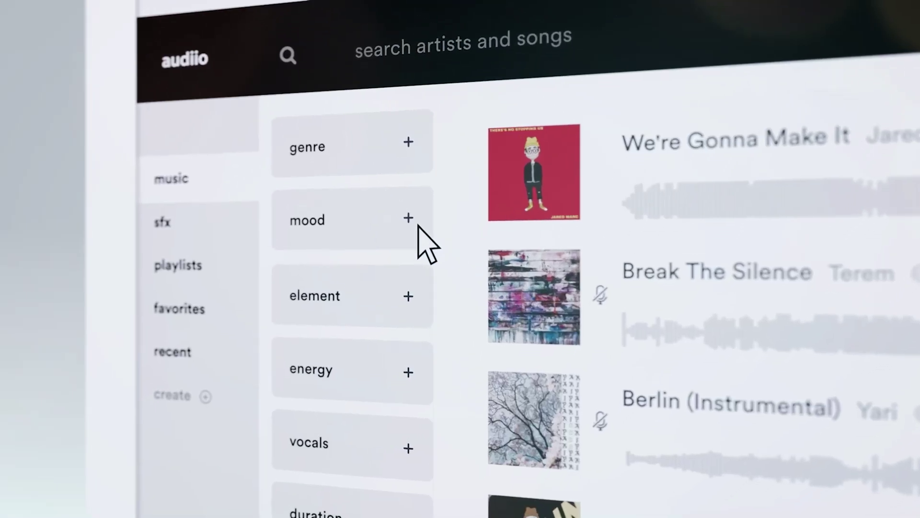
click(415, 223)
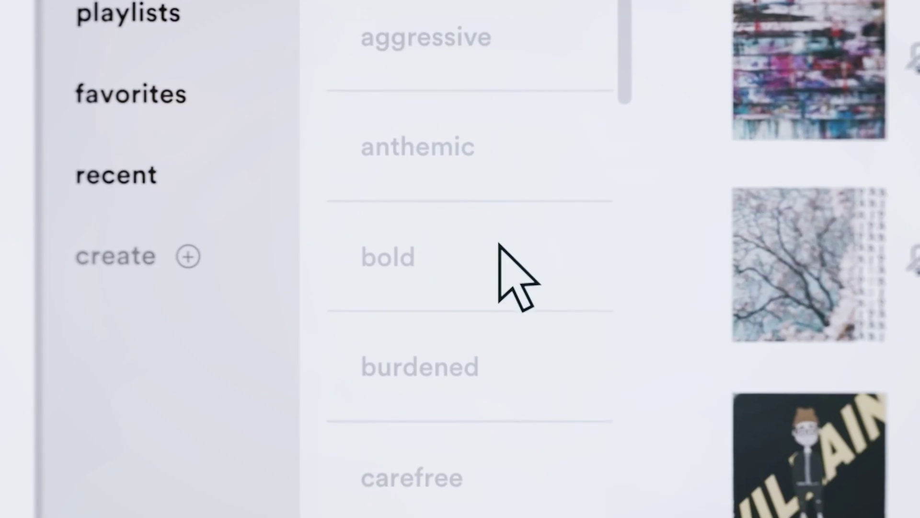
click(501, 249)
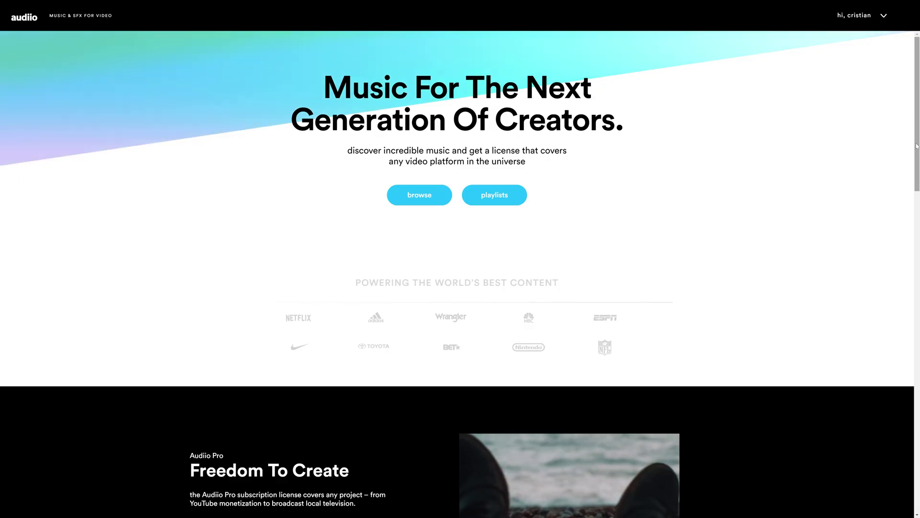
Download Superman (Instrumental) and create a licence for it.
scroll(910, 266, down, 6)
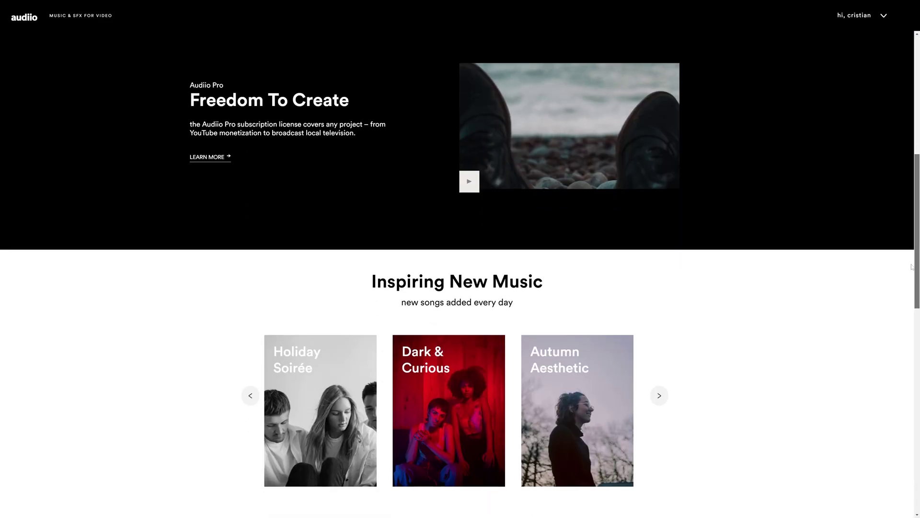
scroll(911, 266, down, 7)
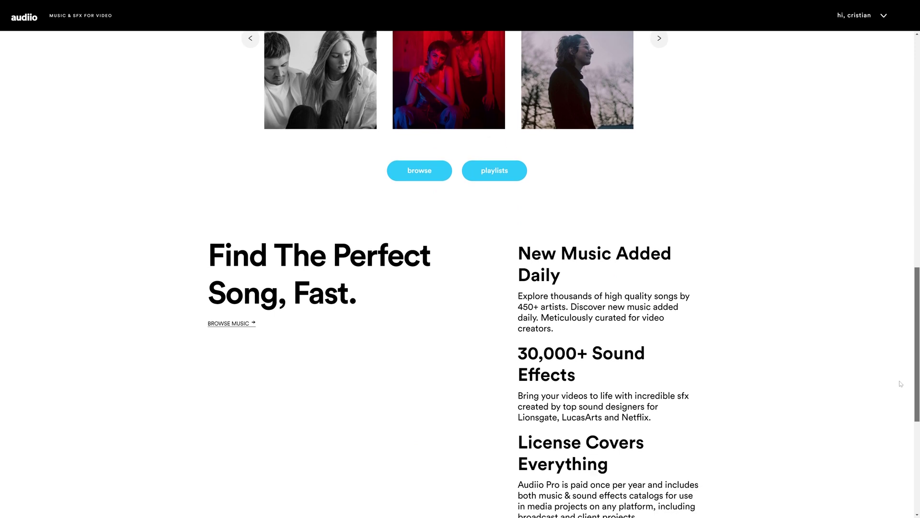
scroll(900, 383, down, 2)
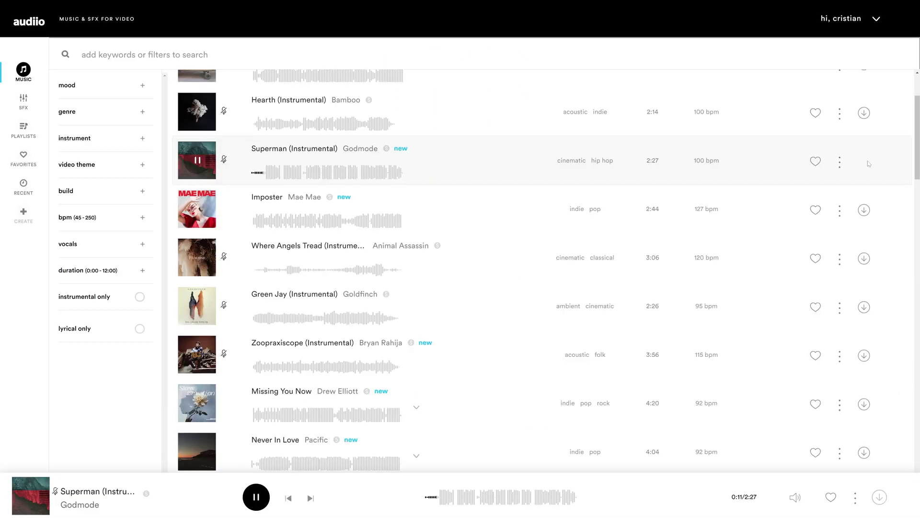
click(865, 161)
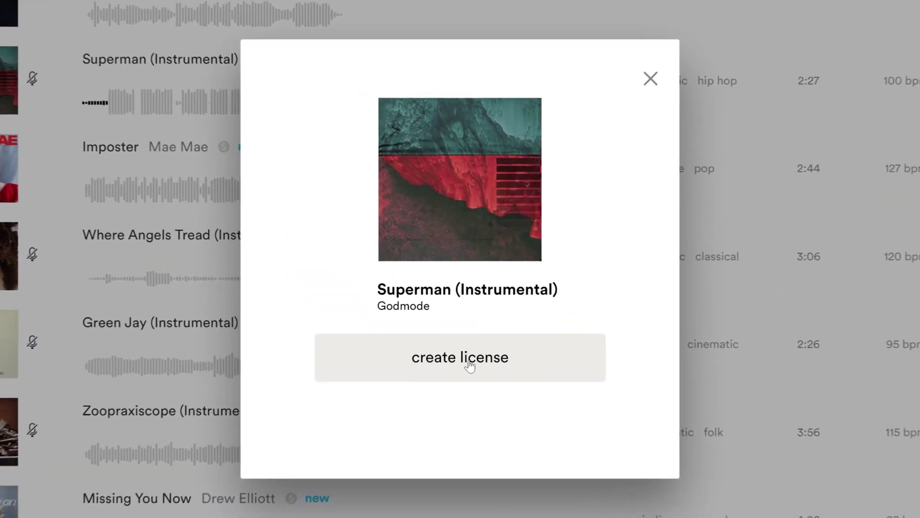
click(470, 365)
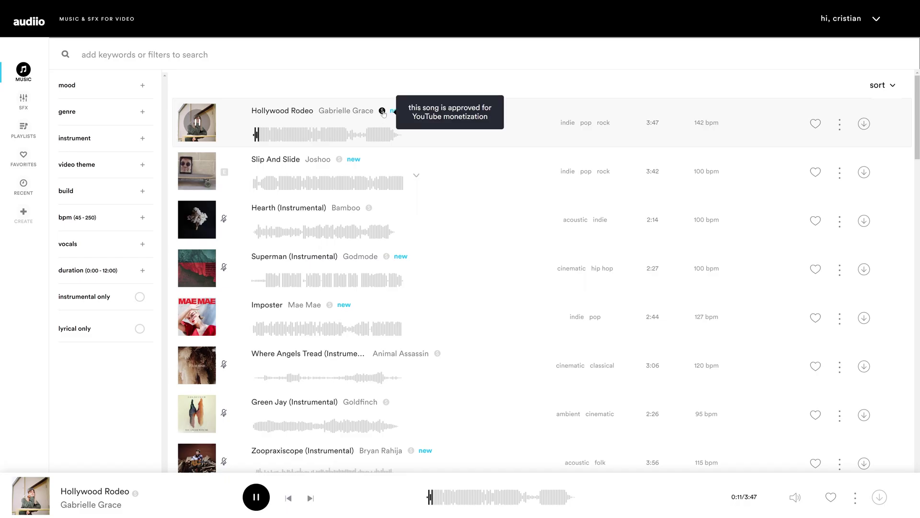
mouse_move(341, 163)
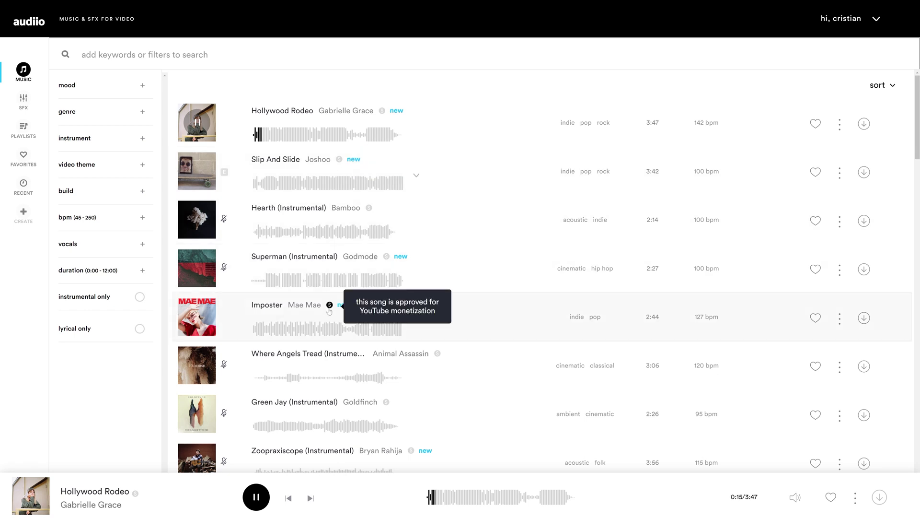
mouse_move(386, 405)
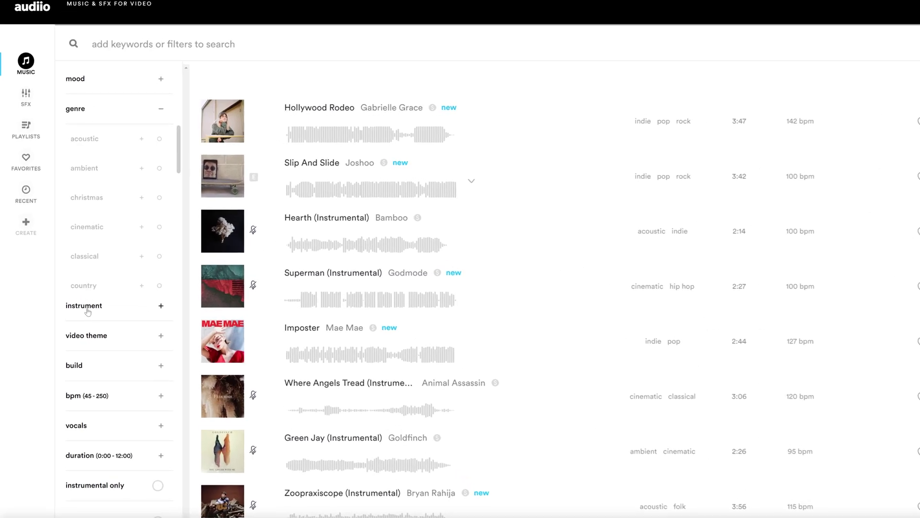
Limit tracks to 45–165 bpm and show instrumental tracks only.
scroll(96, 354, down, 5)
click(134, 415)
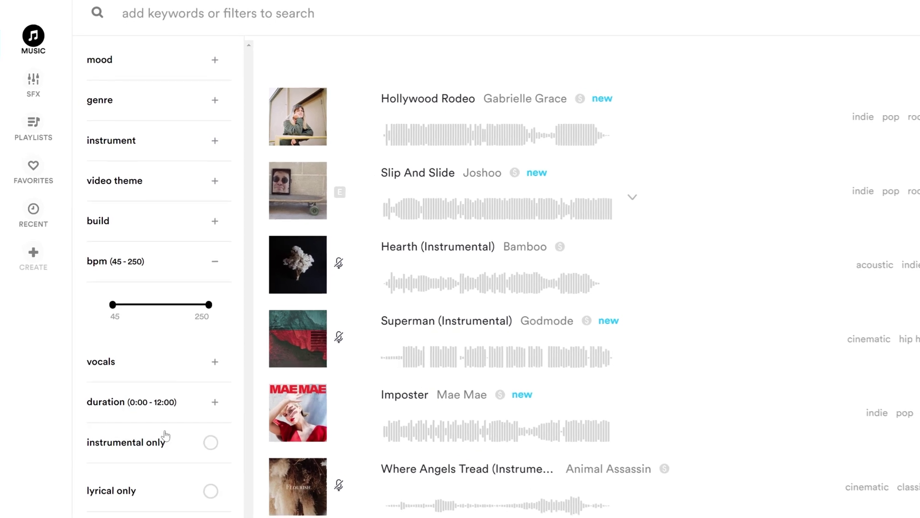
drag(220, 314, 179, 315)
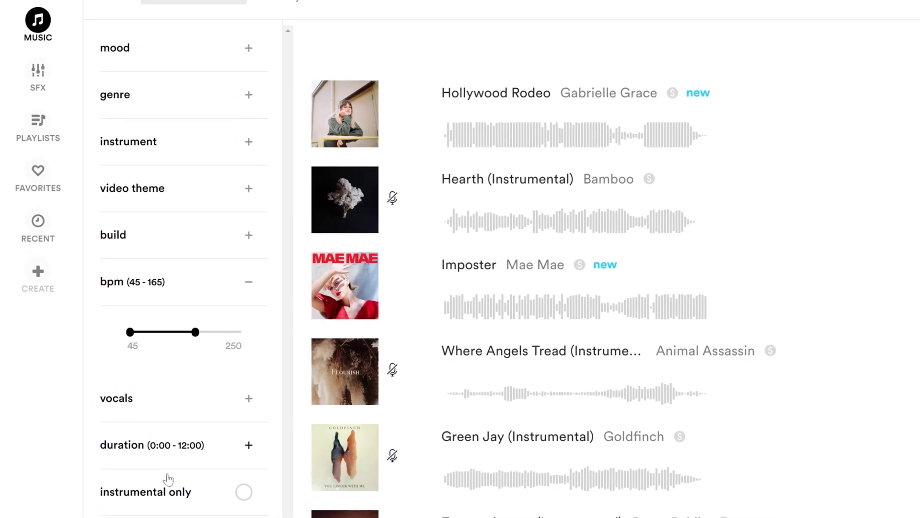
click(154, 502)
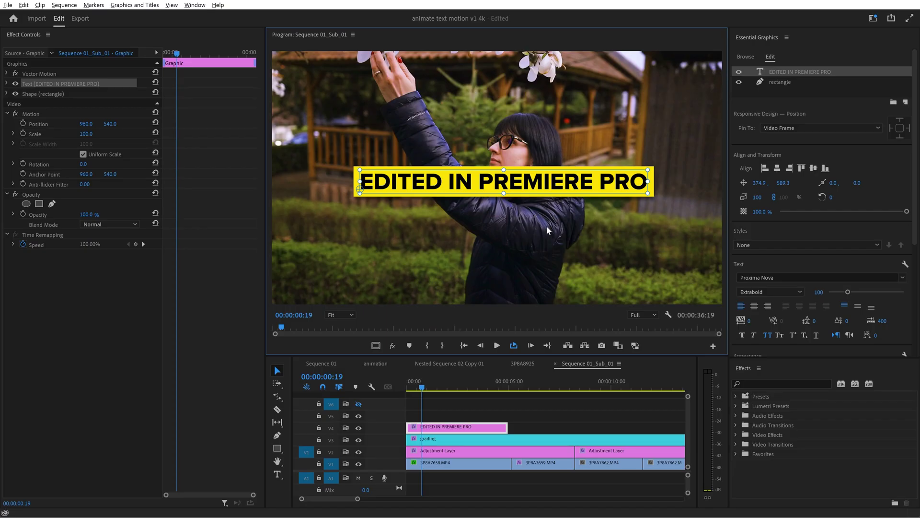
Add the Safe Margins button to the Program monitor, show the guides, and move the title lower-left.
drag(517, 183, 442, 235)
click(377, 346)
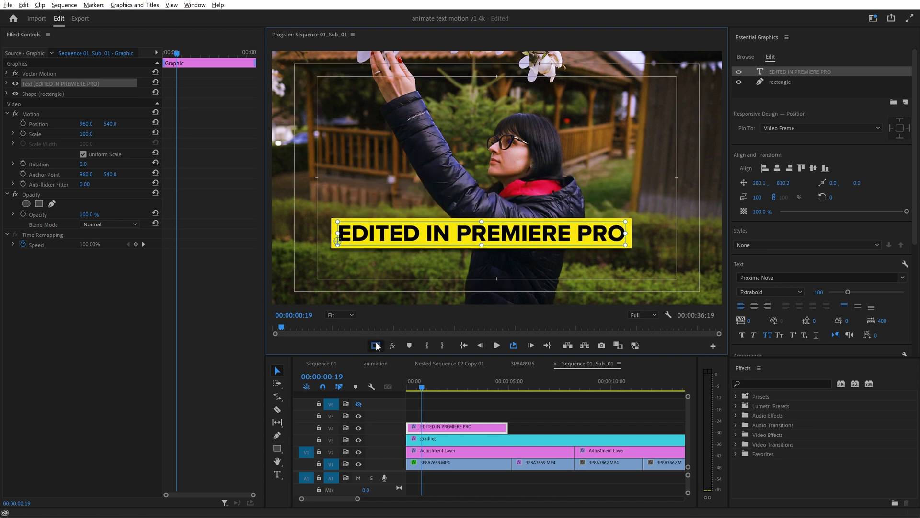
click(713, 346)
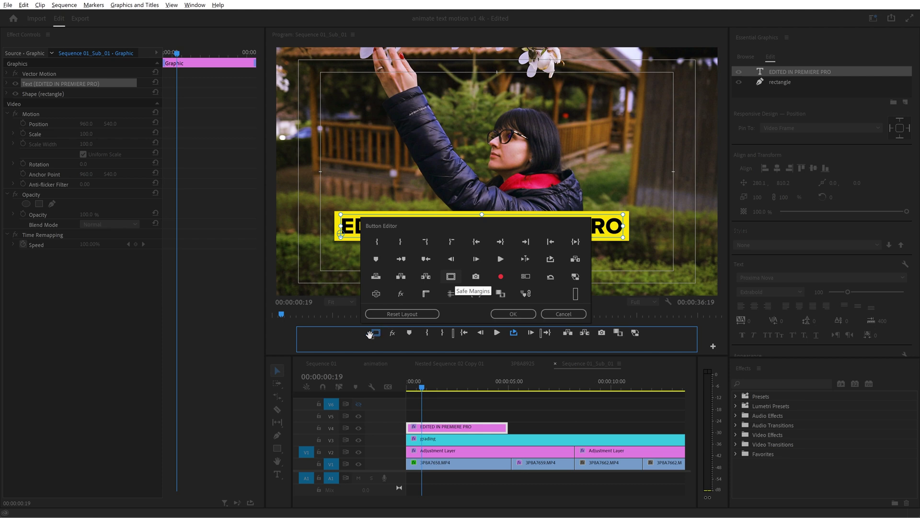
drag(370, 334, 371, 334)
click(504, 314)
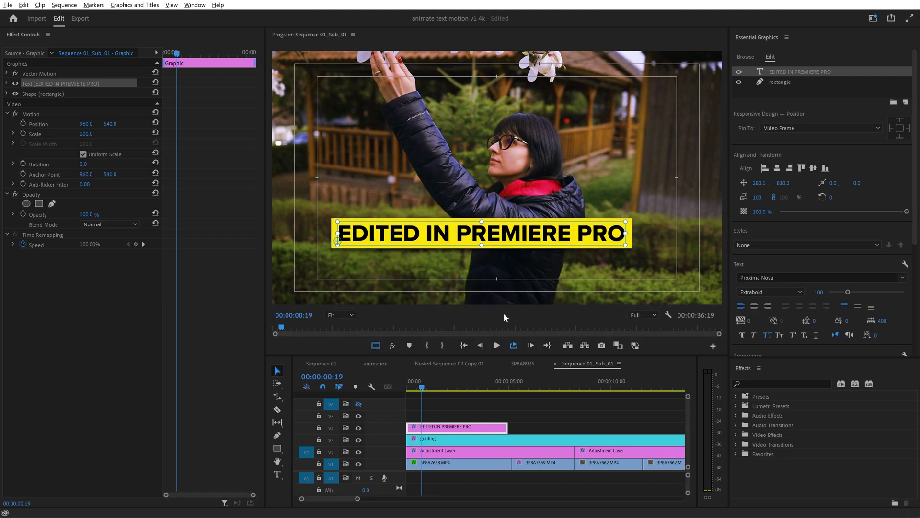
drag(417, 236, 383, 277)
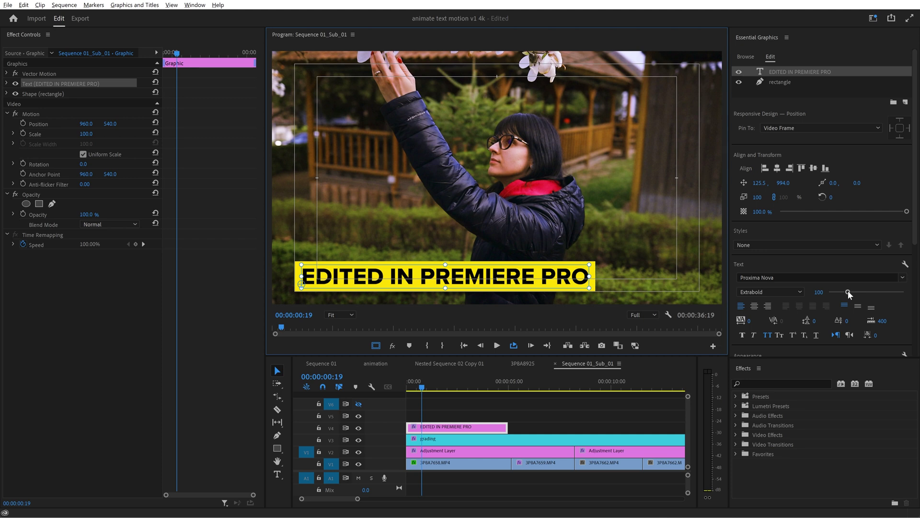
Shrink the title font size to 62 and nudge it into the lower-left corner.
drag(847, 291, 839, 297)
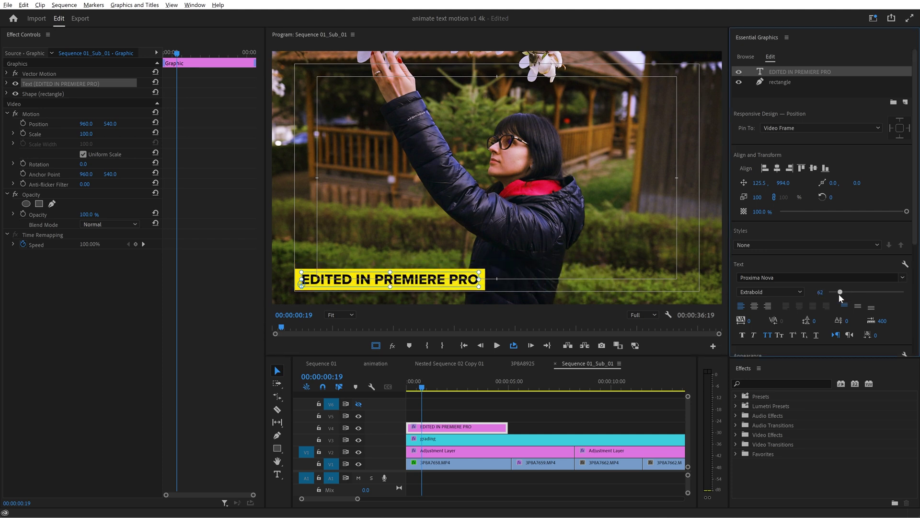
drag(420, 278, 418, 280)
Hide the safe margins, group the title text as 'text', and put the rectangle in its own group.
click(431, 248)
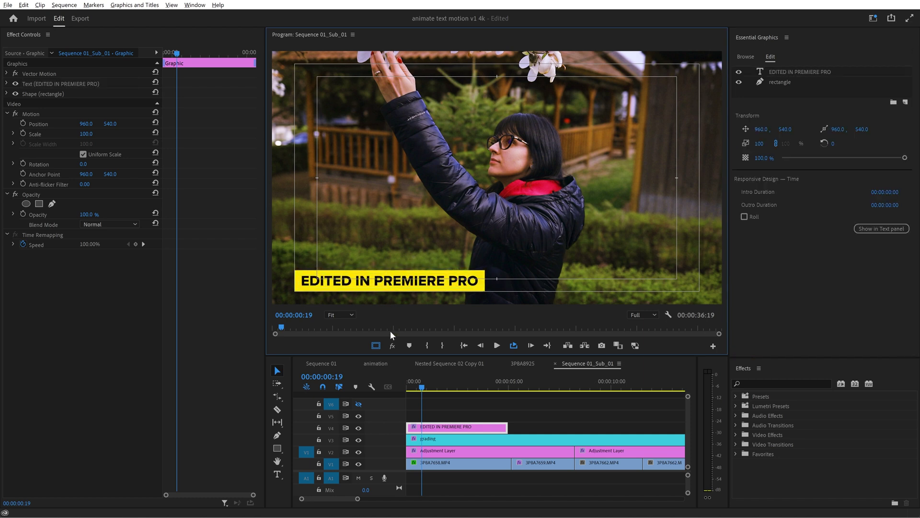
click(377, 345)
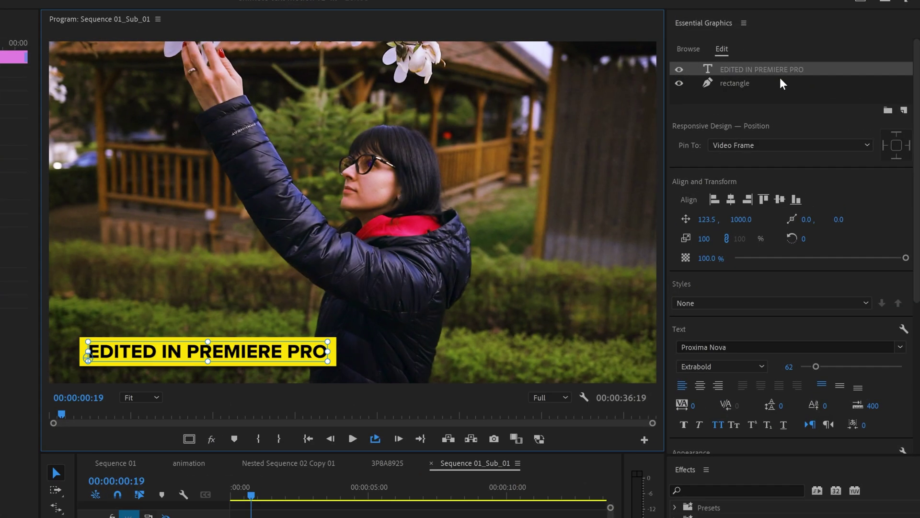
click(888, 110)
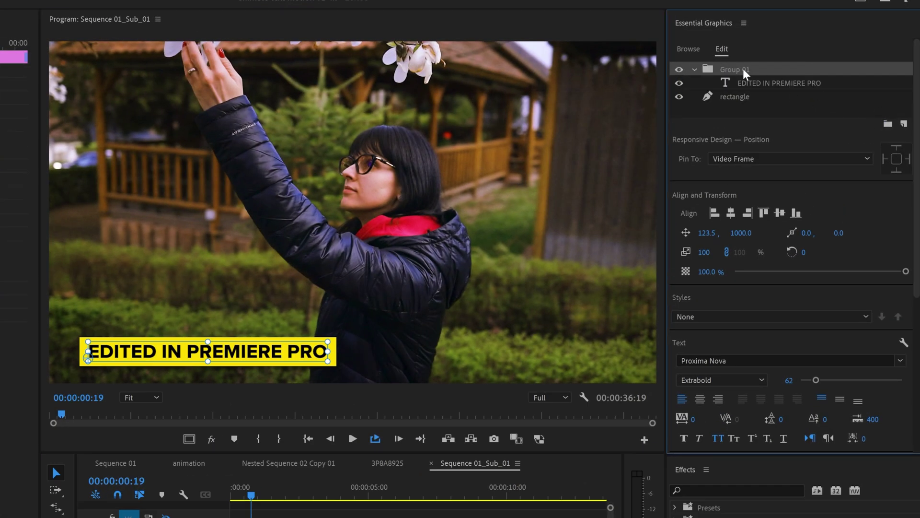
double_click(749, 69)
text(text)
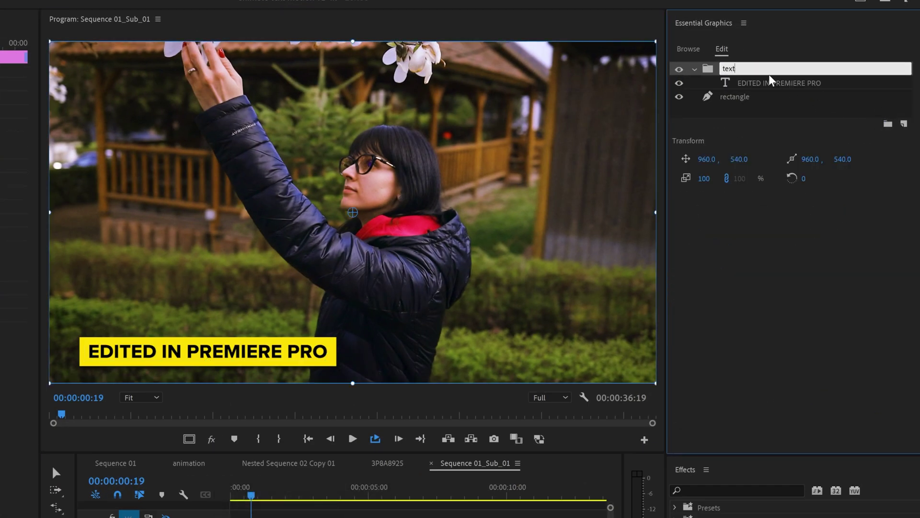
click(773, 98)
click(887, 125)
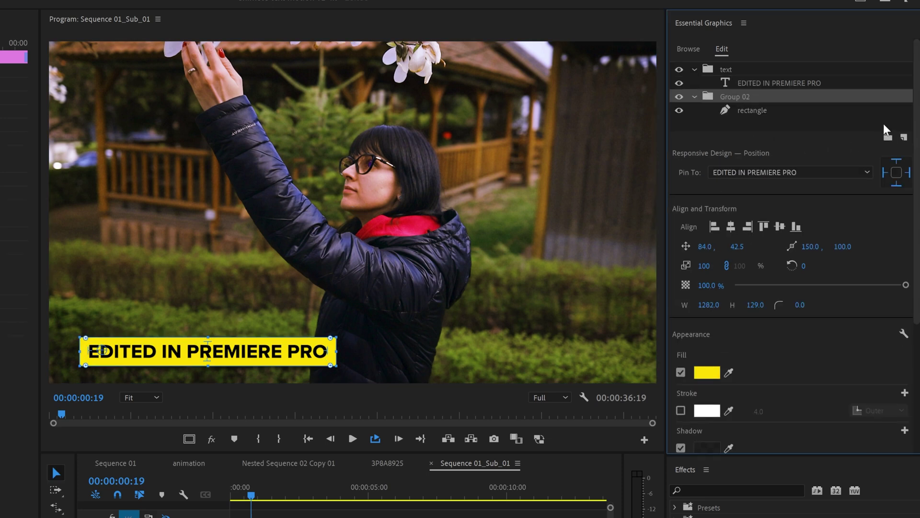
double_click(739, 97)
Name the rectangle group 'box', then apply the Transform effect to the text group.
text(box)
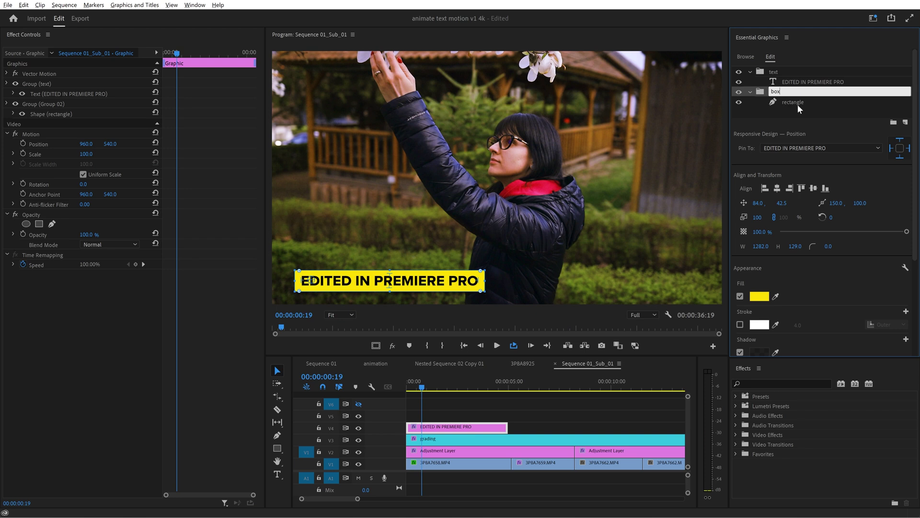
click(791, 115)
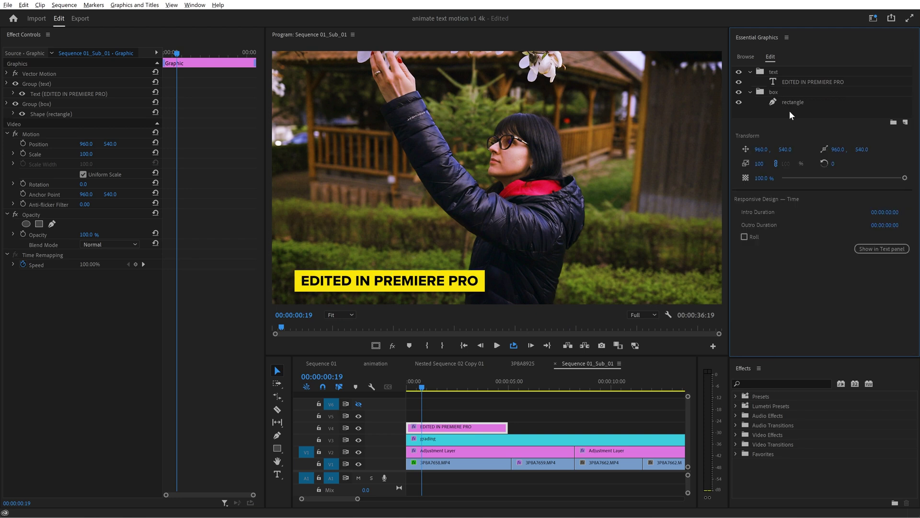
click(767, 383)
text(transform)
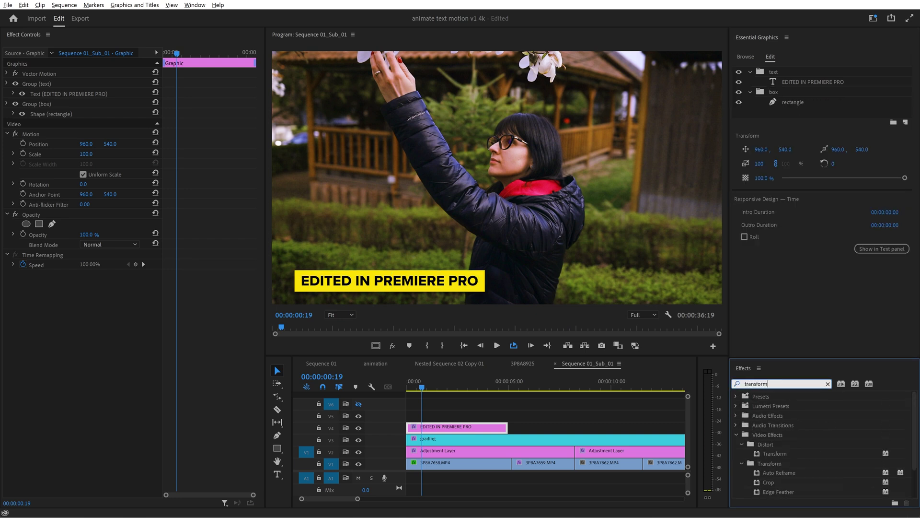
drag(769, 455, 794, 392)
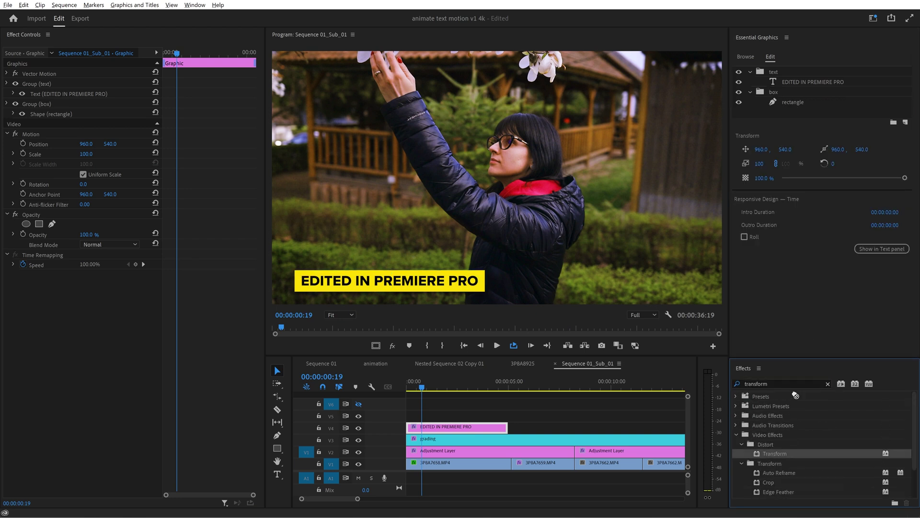
drag(784, 104, 780, 76)
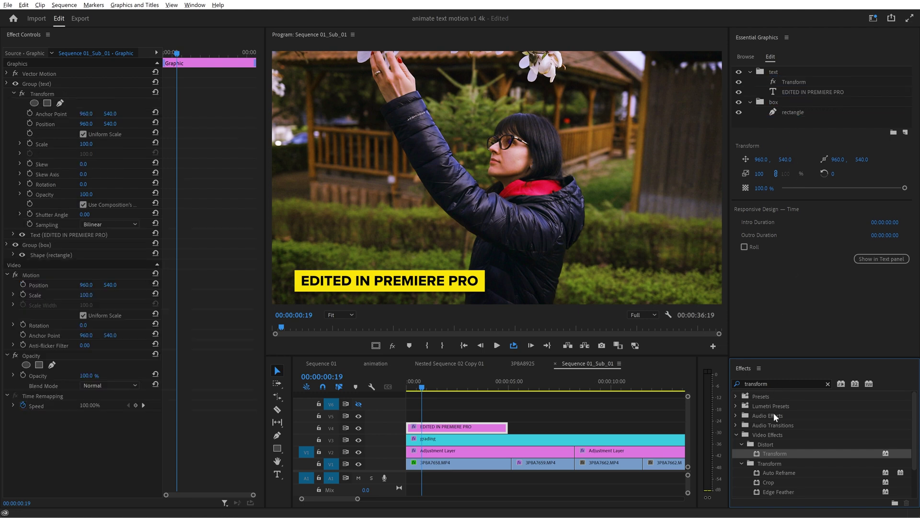
Apply the Transform effect to the box group as well, then step ahead a few frames.
drag(825, 257, 793, 110)
drag(422, 387, 400, 387)
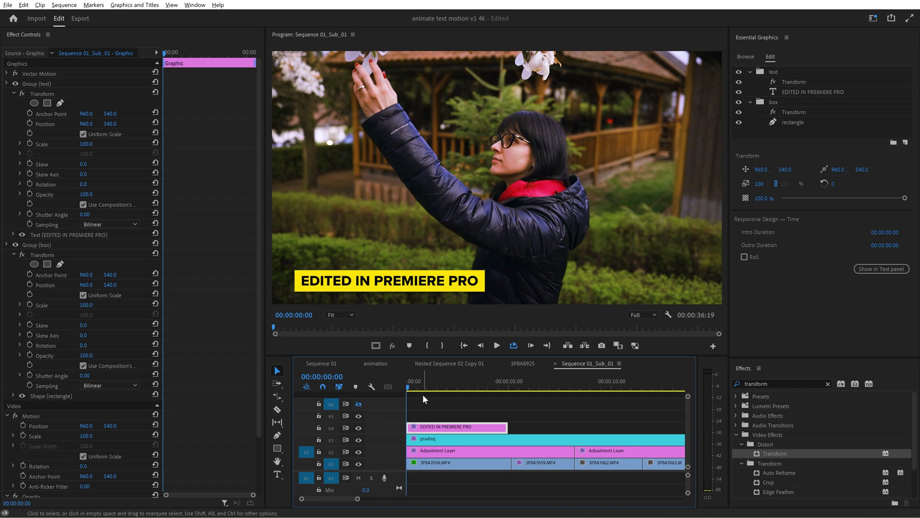
key(shift+Right)
key(shift+Right)
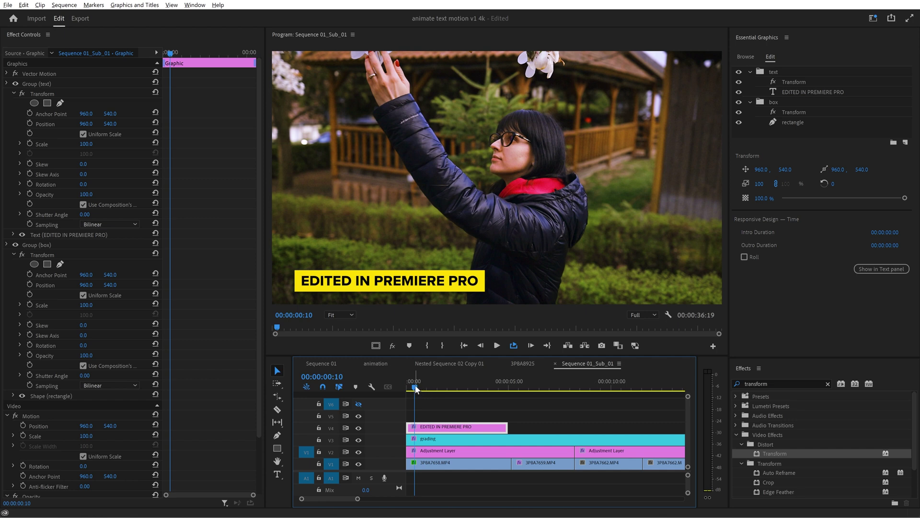
Keyframe the box's Transform Position, then drag Position X left at the sequence start.
click(788, 111)
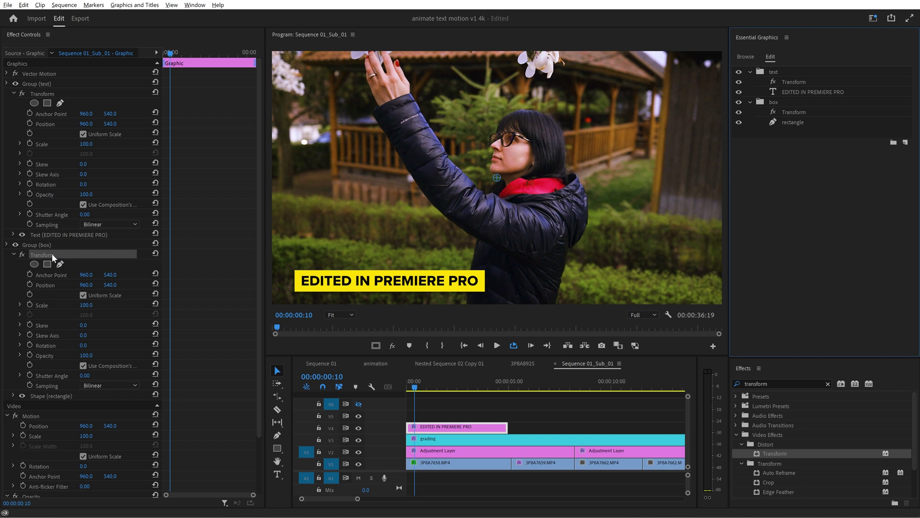
click(30, 285)
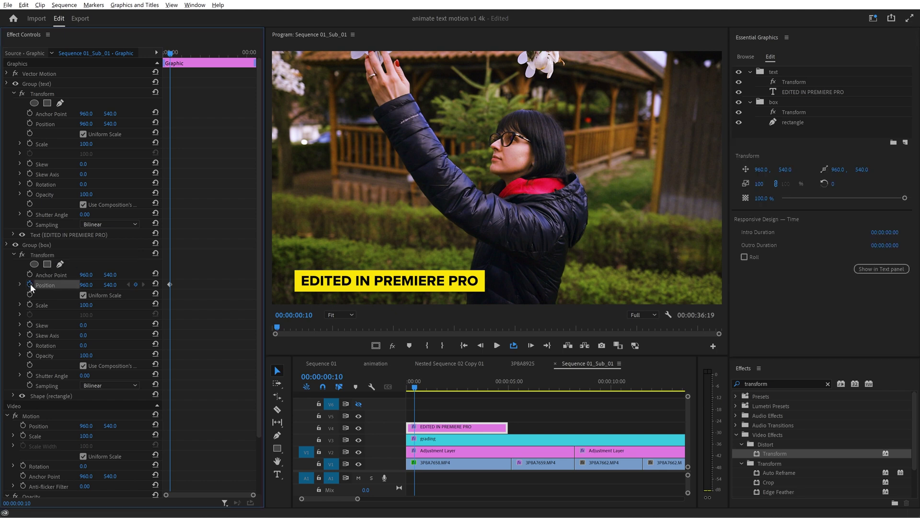
key(Home)
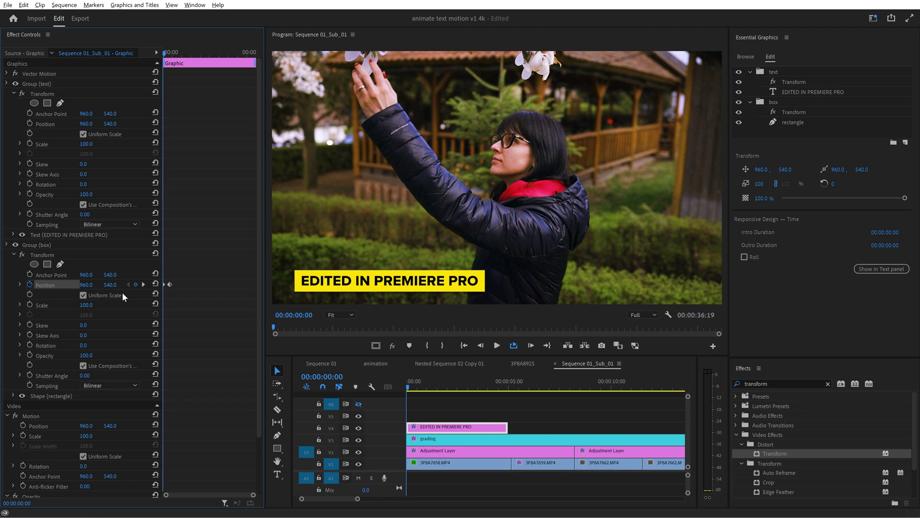
drag(86, 285, 1, 284)
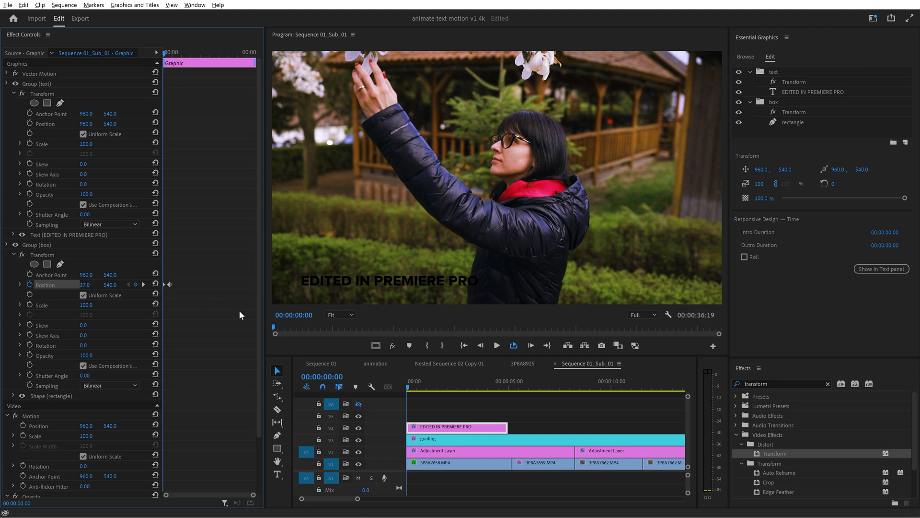
Preview the slide-in, set the box Transform shutter angle to 180, and replay with motion blur.
click(481, 402)
key(space)
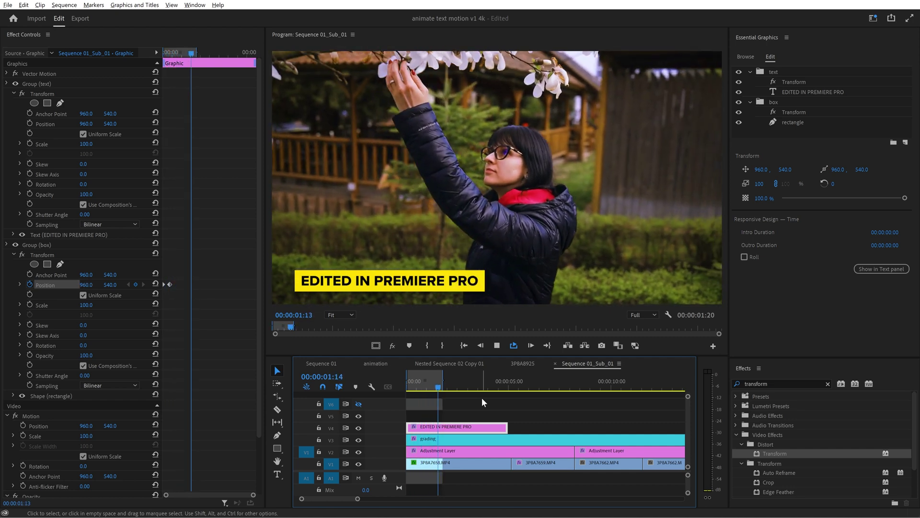
key(space)
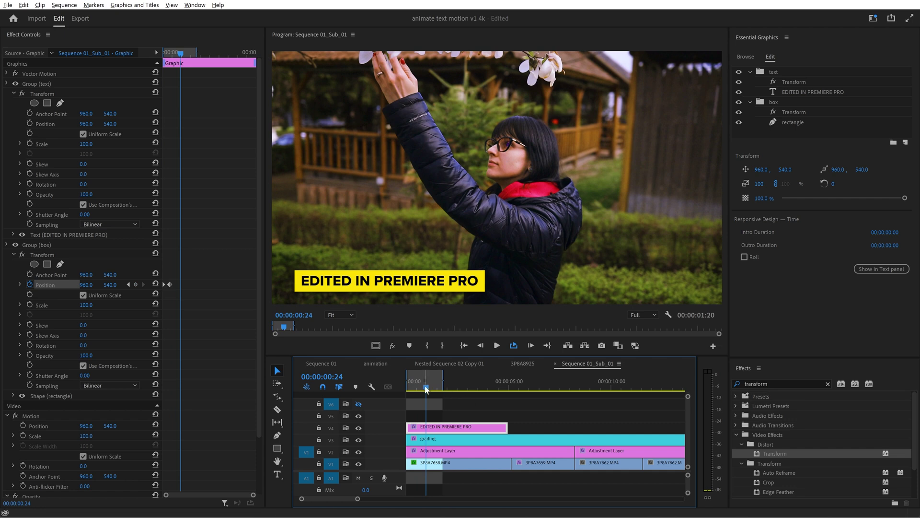
drag(426, 389, 415, 389)
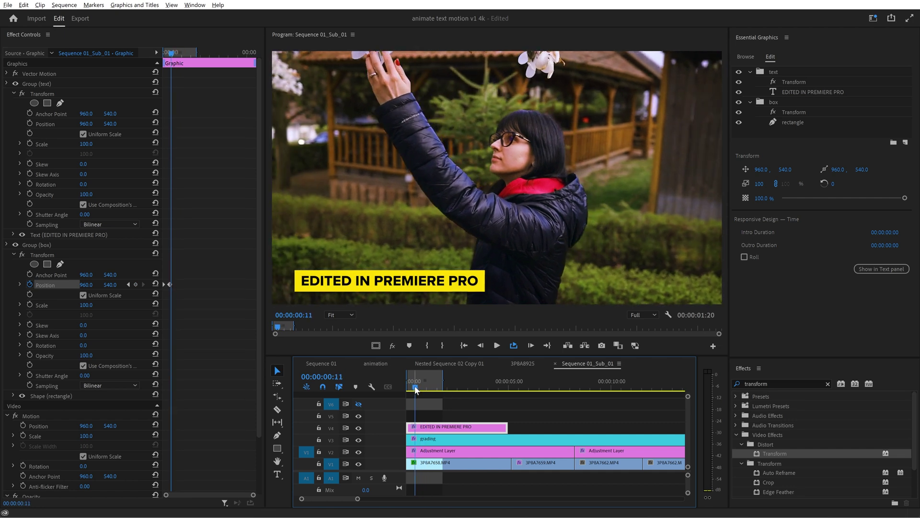
click(89, 375)
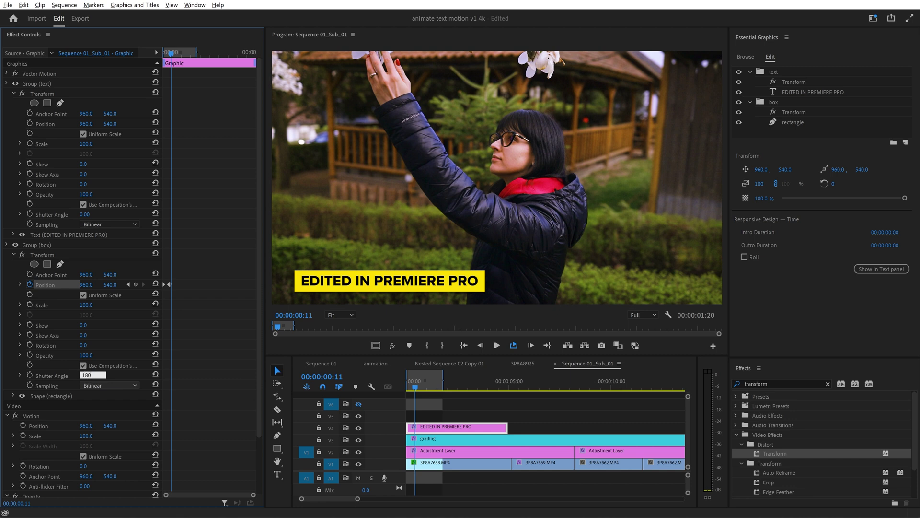
key(space)
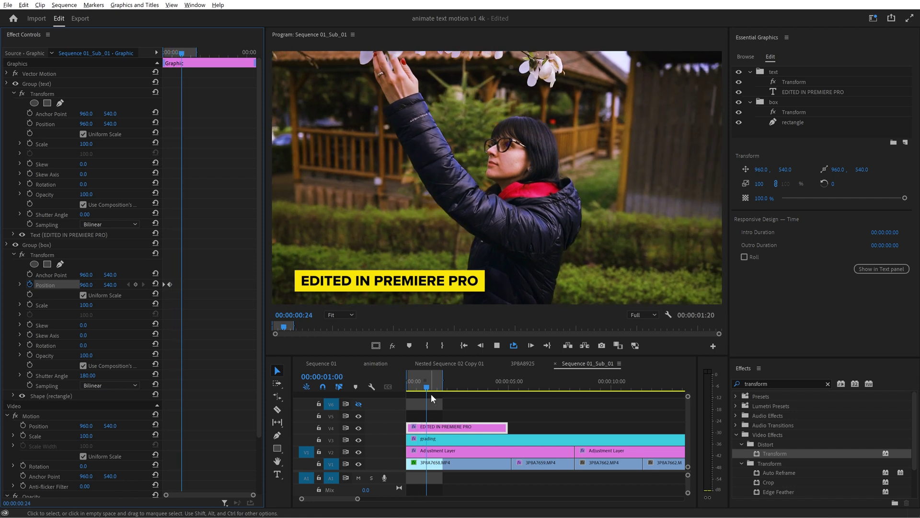
click(408, 389)
drag(408, 389, 405, 391)
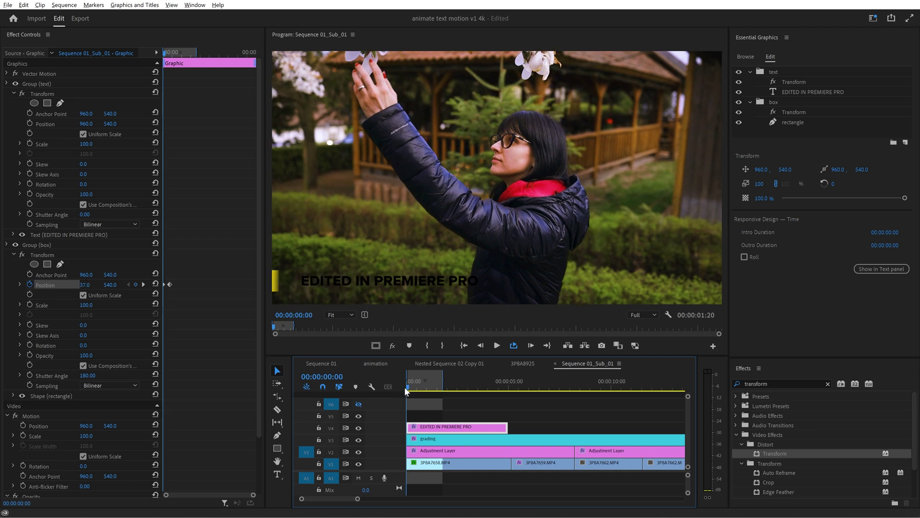
Set the box's end Position keyframe to Ease In temporal interpolation and play back to check.
click(166, 53)
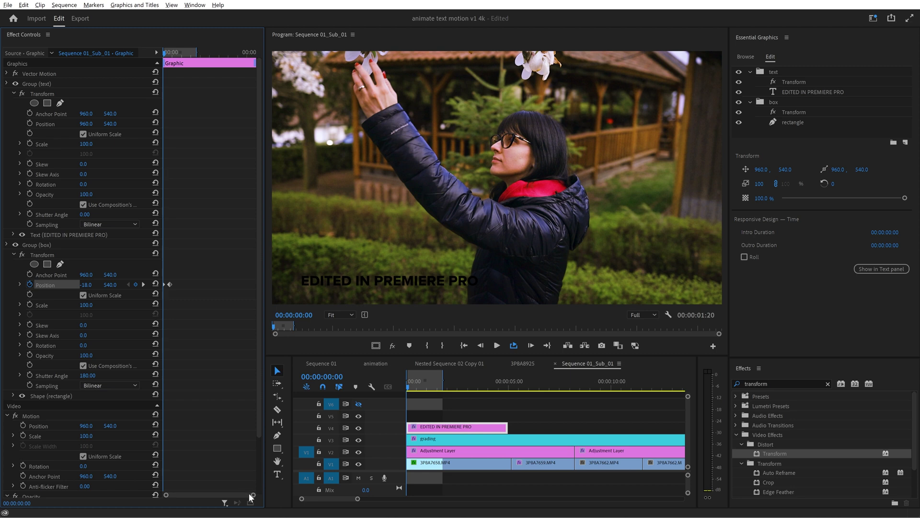
drag(250, 495, 218, 495)
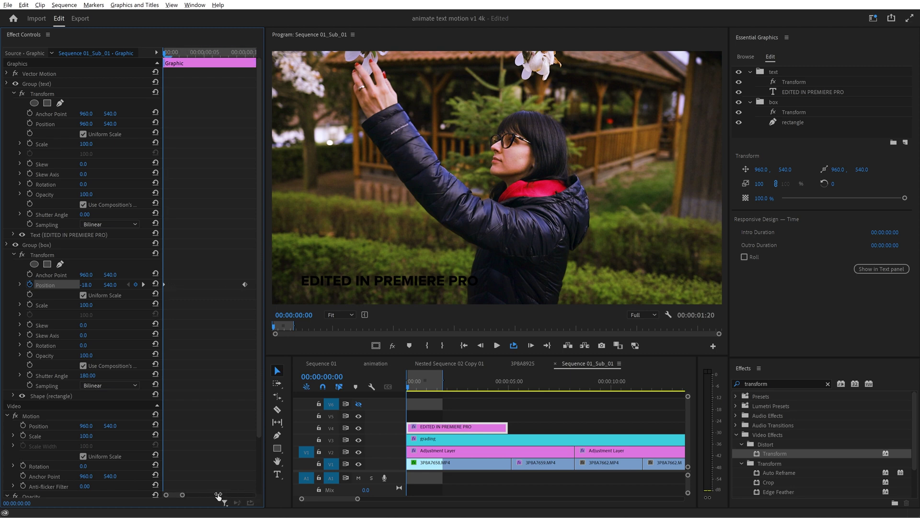
right_click(245, 285)
mouse_move(258, 365)
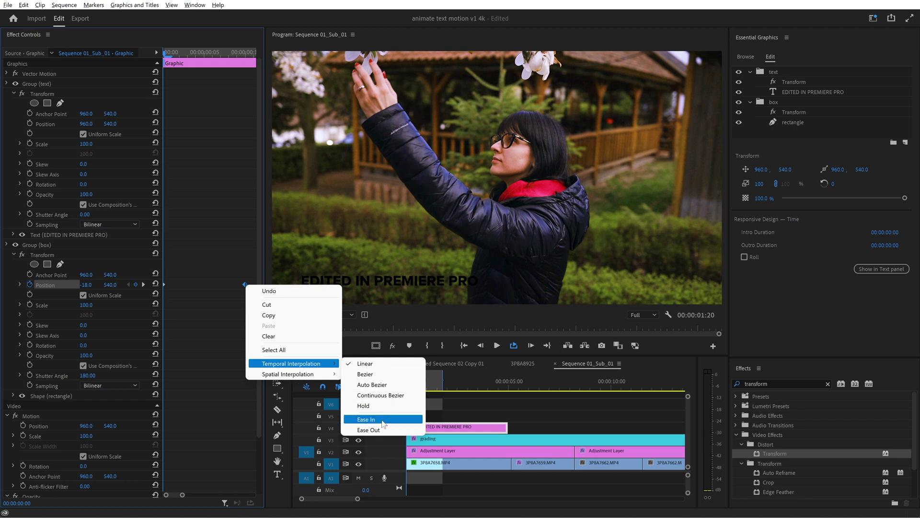
click(383, 424)
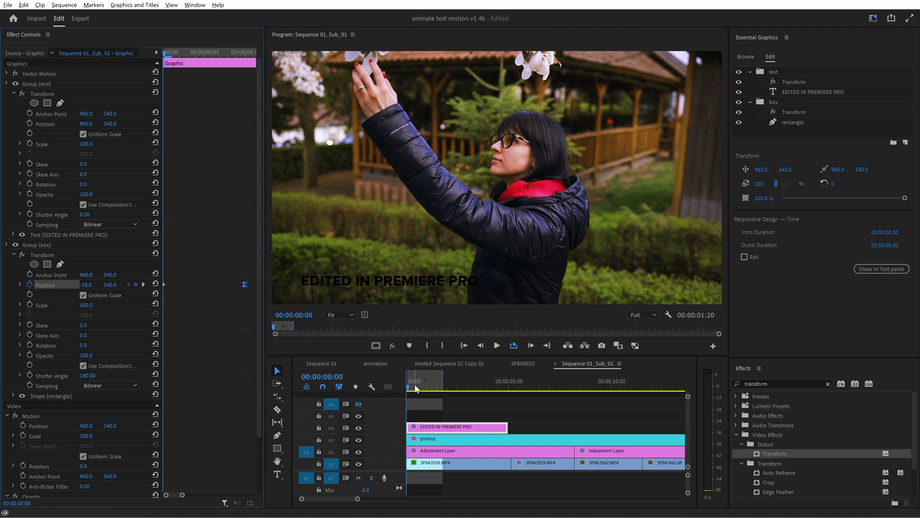
key(space)
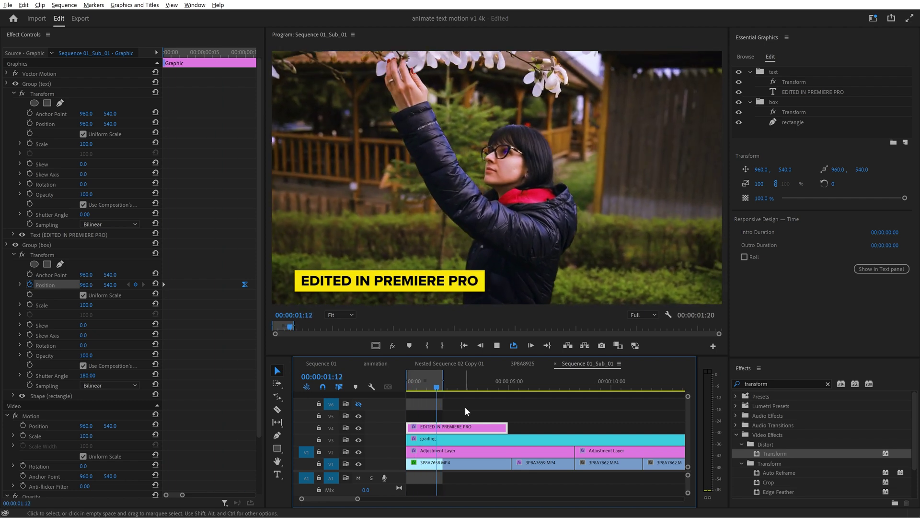
click(429, 385)
drag(428, 386, 403, 386)
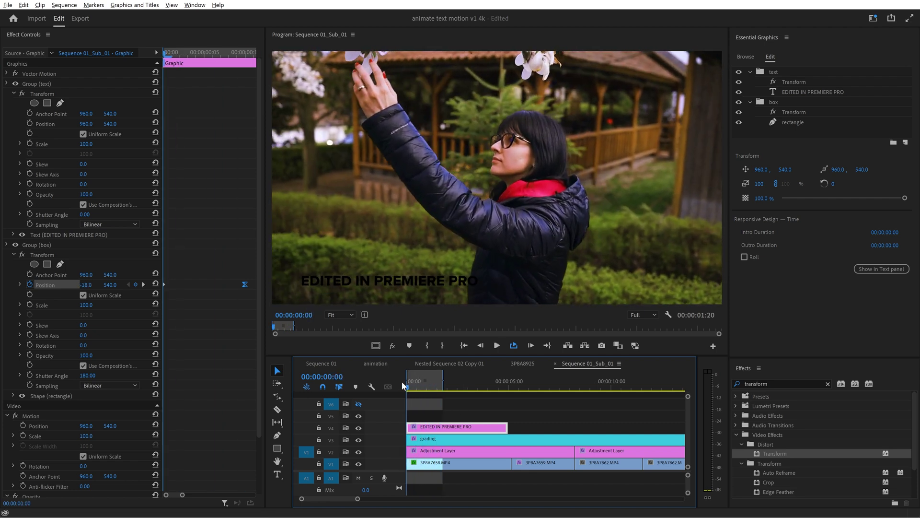
Open the box Position velocity graph and drag its Bezier handle for sharper deceleration.
click(19, 285)
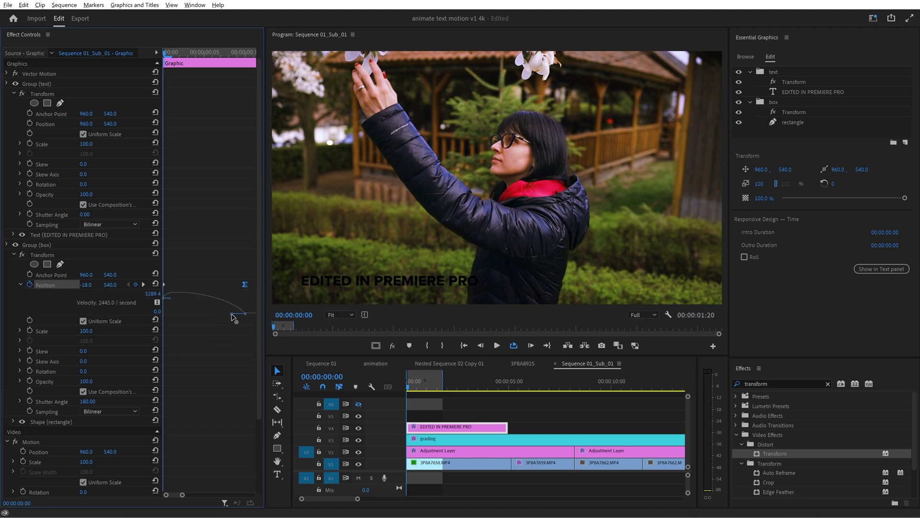
drag(218, 314, 166, 287)
key(space)
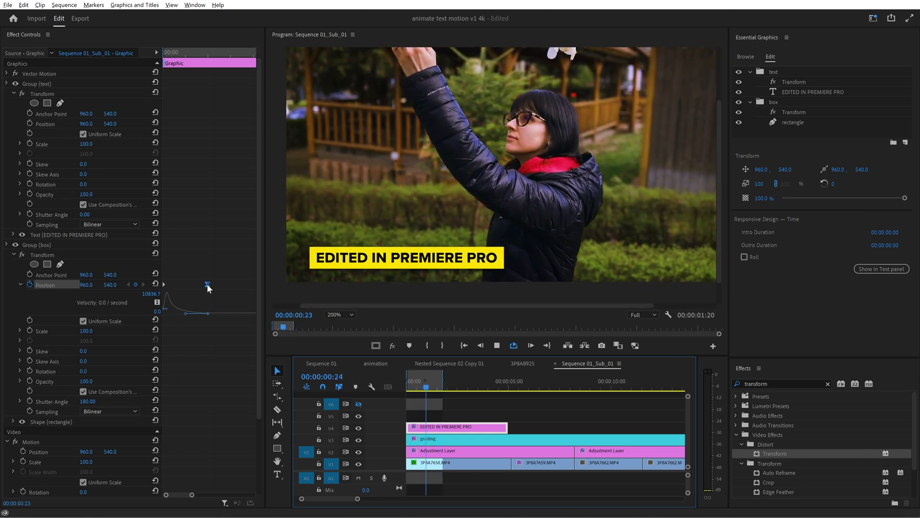
Drag the box's end keyframe later so the slide-in arrives later, then replay.
click(207, 285)
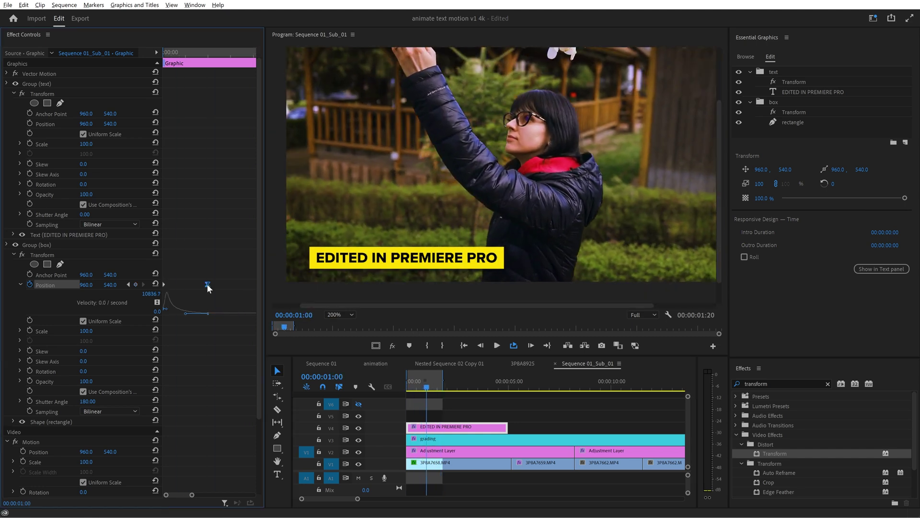
drag(212, 286, 241, 285)
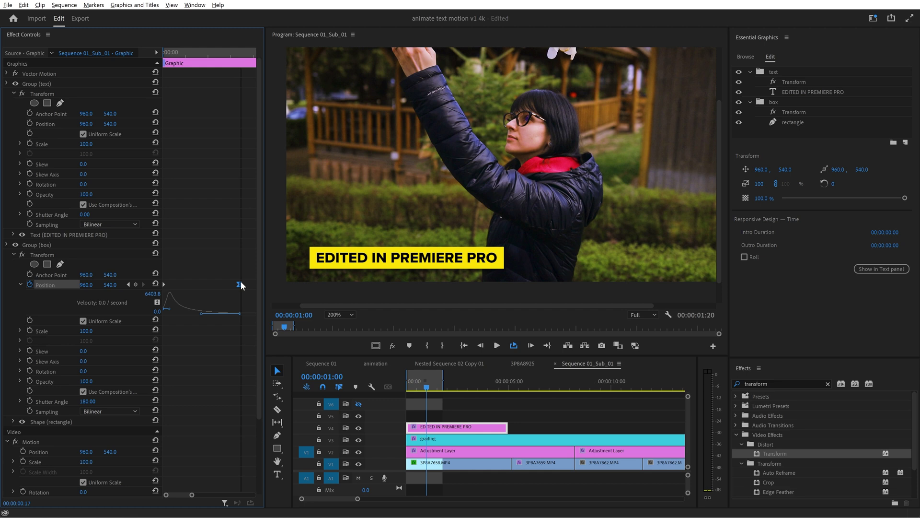
key(space)
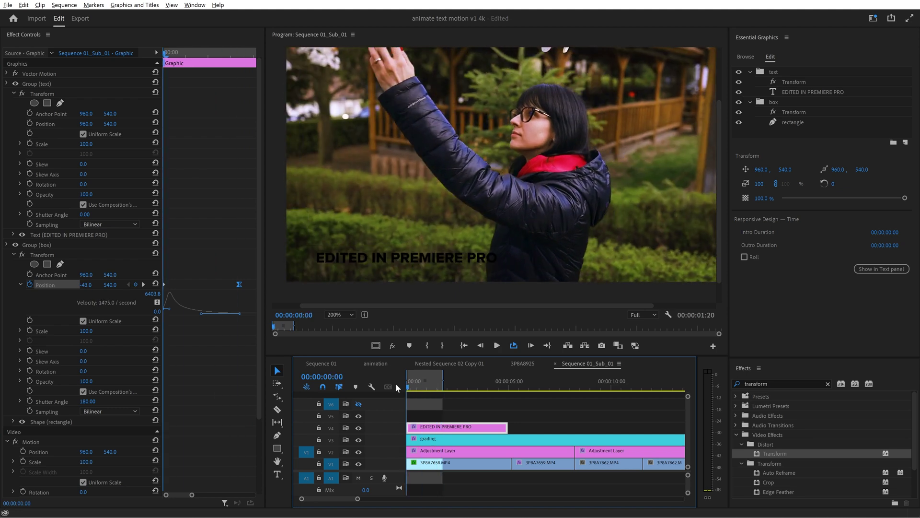
Set the text group's Transform Shutter Angle to 180 for motion blur.
click(407, 383)
drag(406, 383, 423, 388)
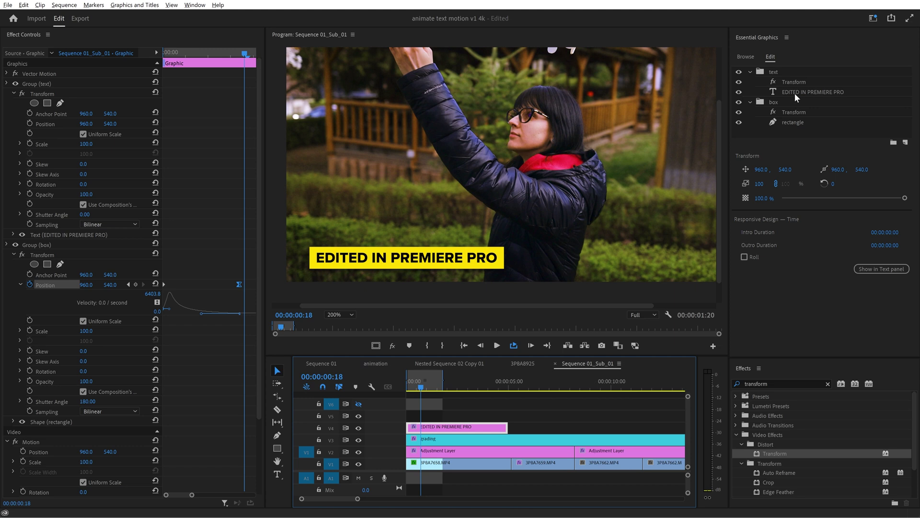
click(790, 81)
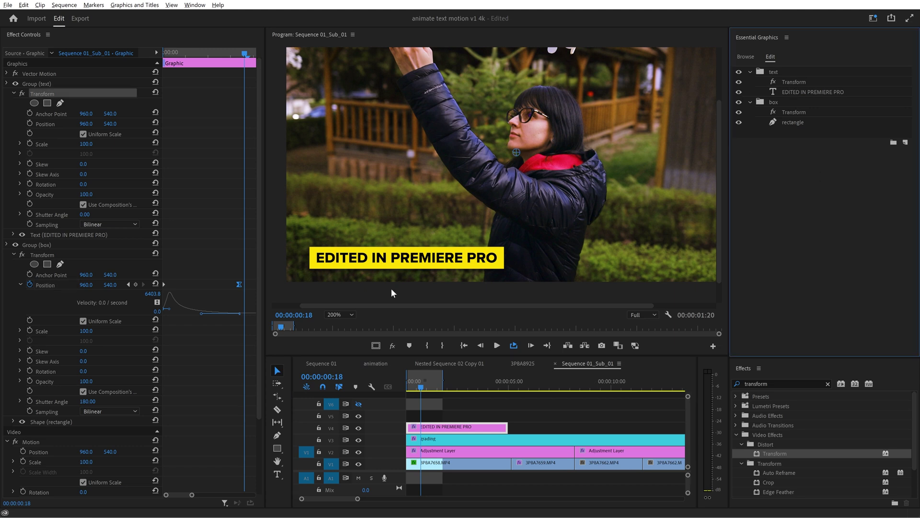
drag(422, 390, 412, 392)
click(85, 215)
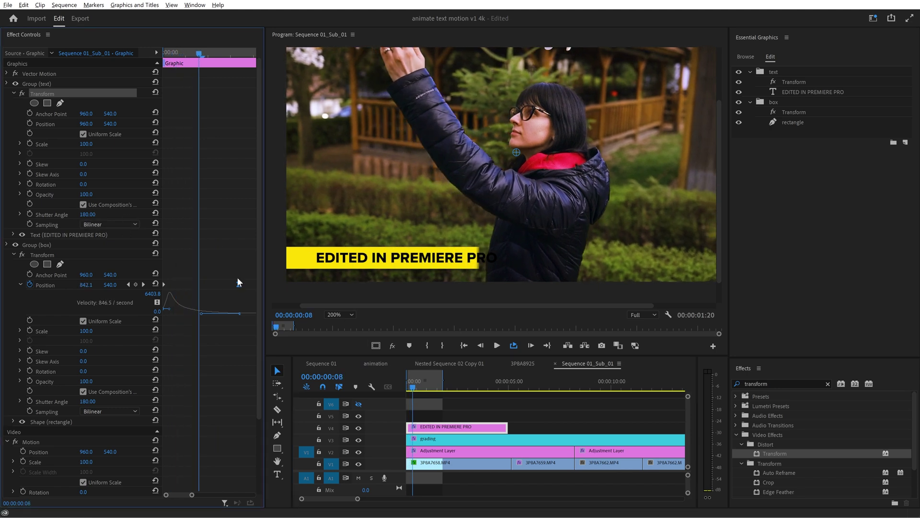
Keyframe the text Position starting lower at Y 704, easing into the final keyframe.
mouse_move(199, 54)
mouse_down()
mouse_move(185, 54)
mouse_move(217, 62)
mouse_move(185, 56)
mouse_up()
click(29, 124)
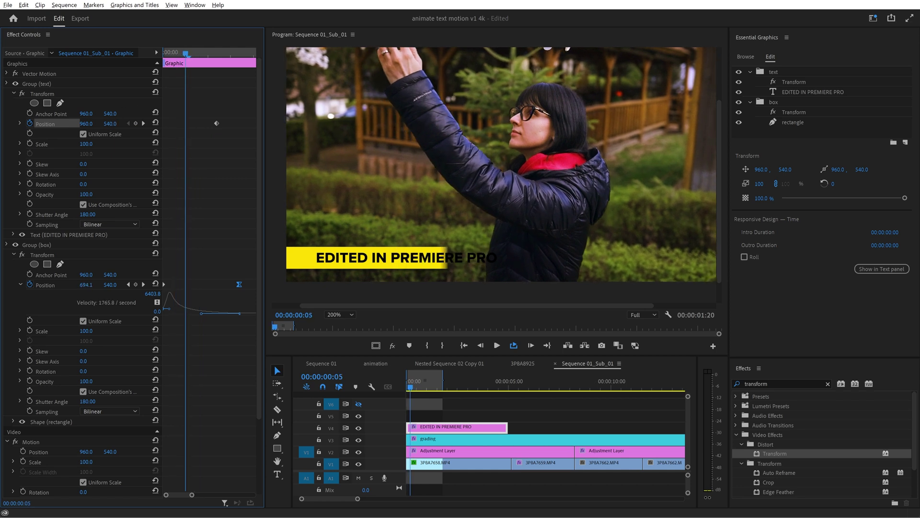
drag(110, 123, 157, 124)
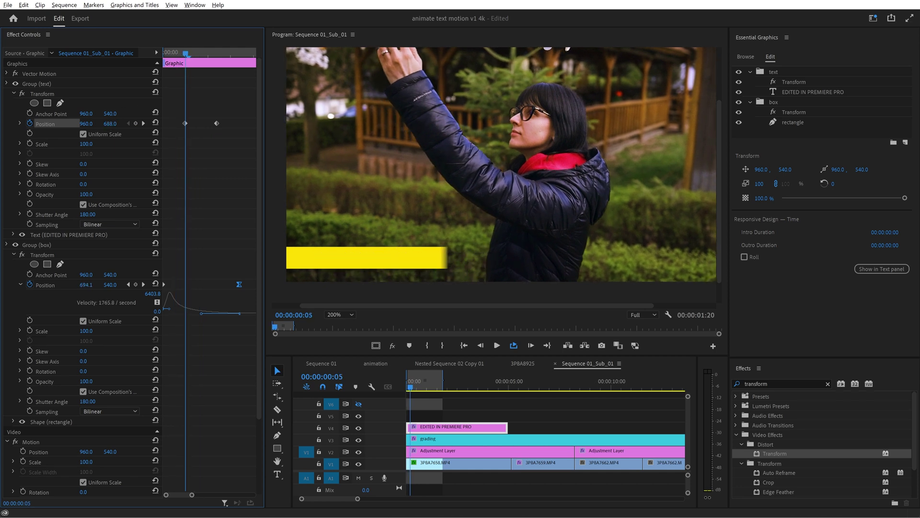
right_click(217, 125)
mouse_move(247, 204)
click(349, 258)
Sharpen the text's velocity curve and retime its keyframes, replaying the combined title animation.
click(20, 123)
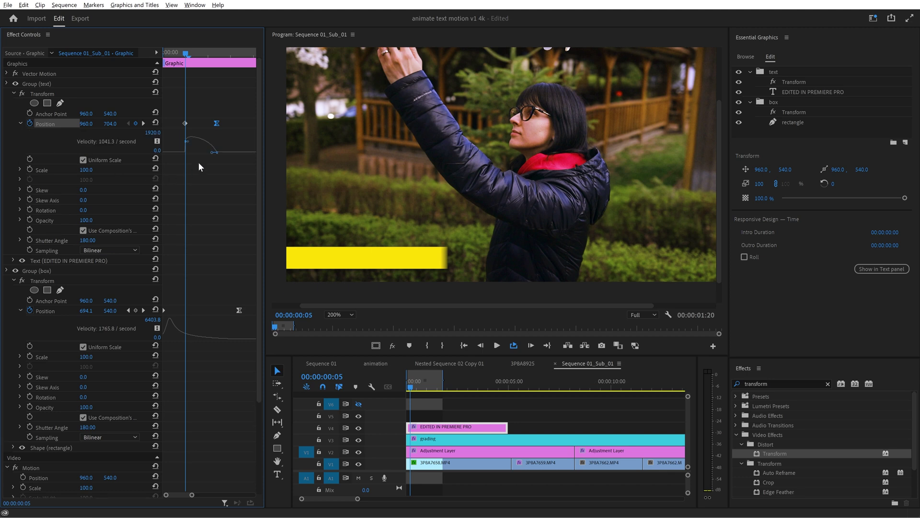
drag(210, 152, 208, 153)
drag(412, 385, 416, 386)
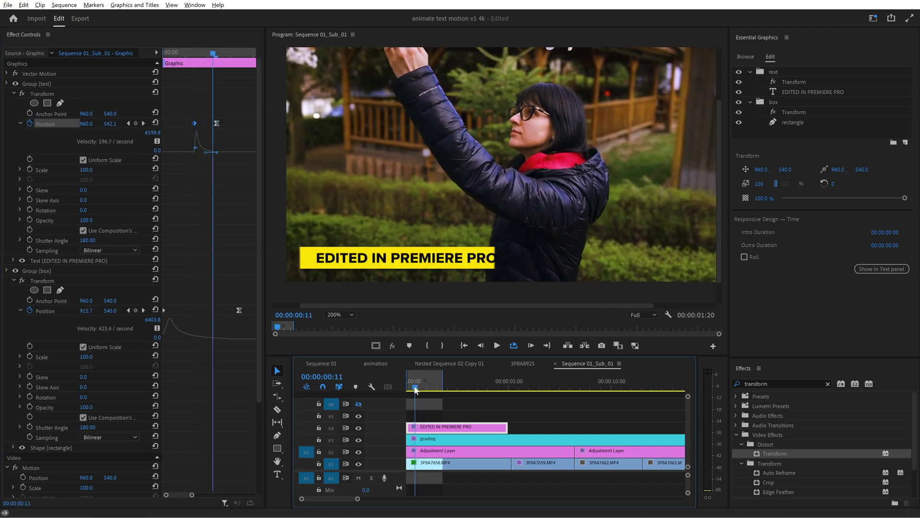
drag(186, 123, 214, 126)
key(space)
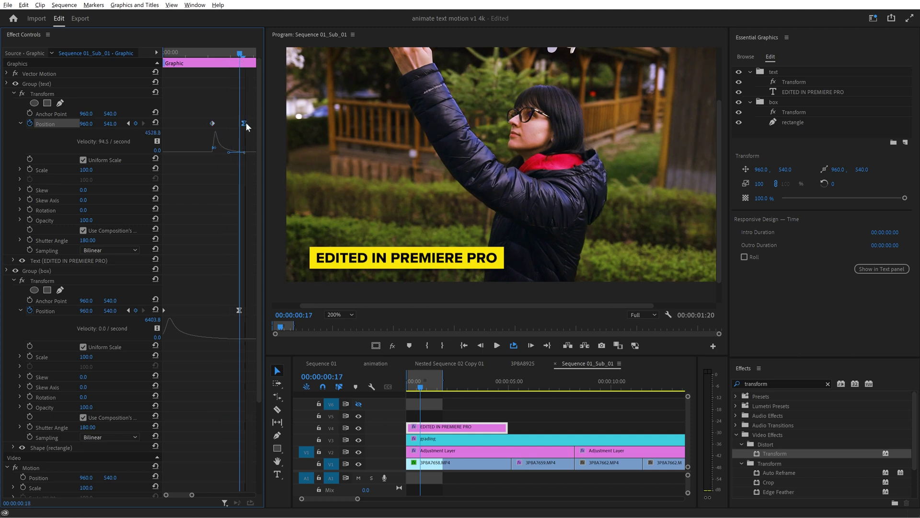
drag(191, 494, 209, 494)
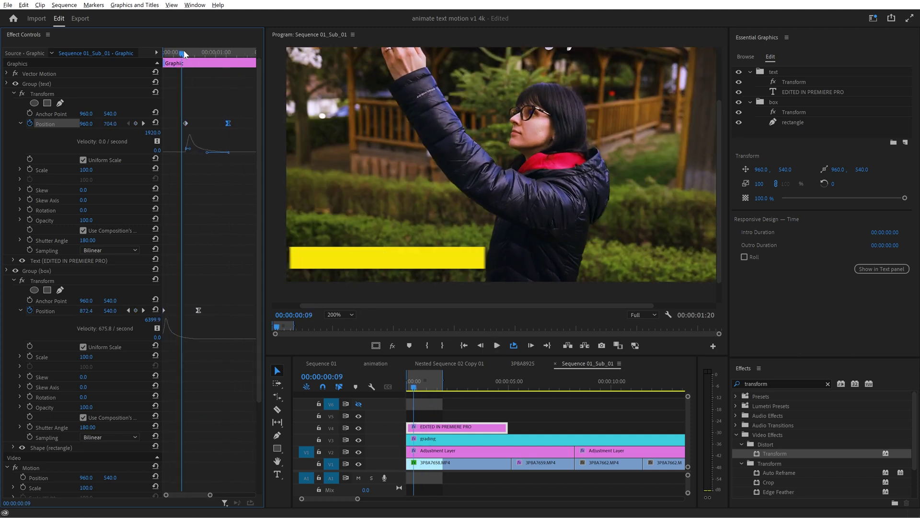
drag(231, 123, 179, 123)
click(187, 53)
key(space)
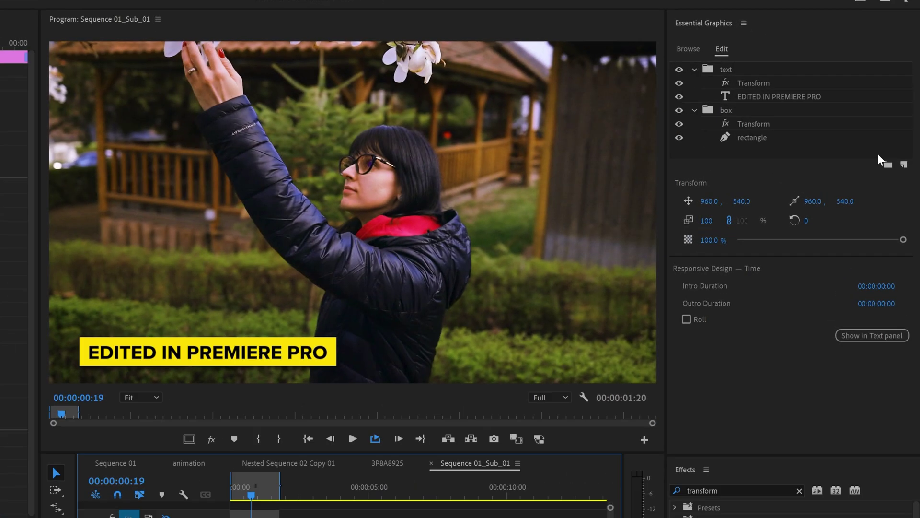
Add a white-filled rectangle shape and place it under the caption at the bottom left.
click(904, 165)
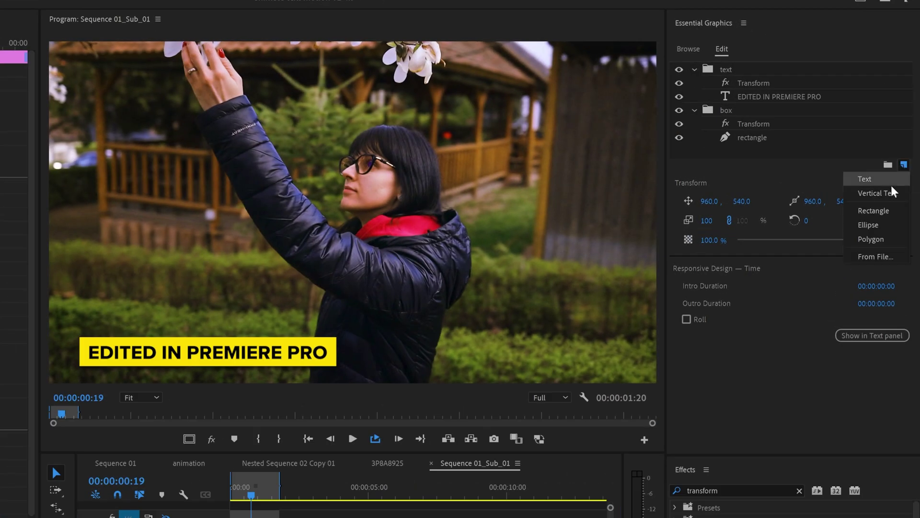
click(882, 208)
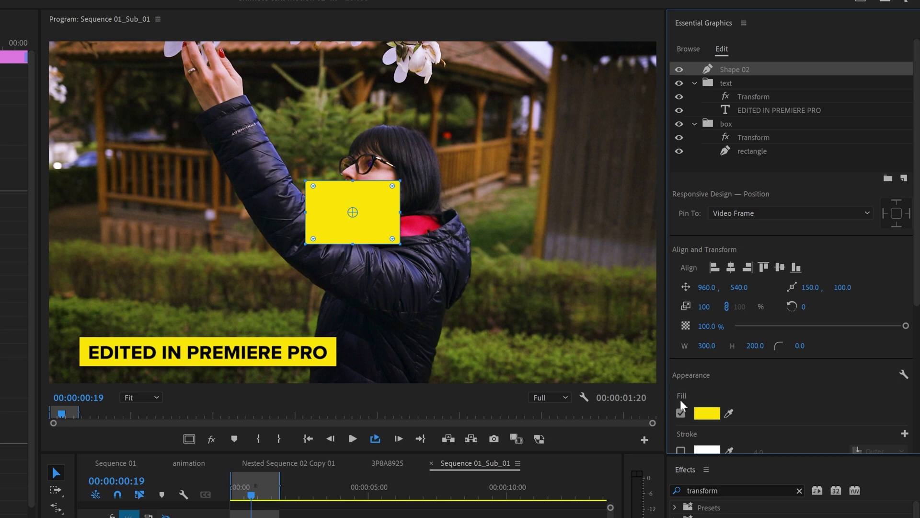
click(707, 412)
drag(307, 261, 76, 432)
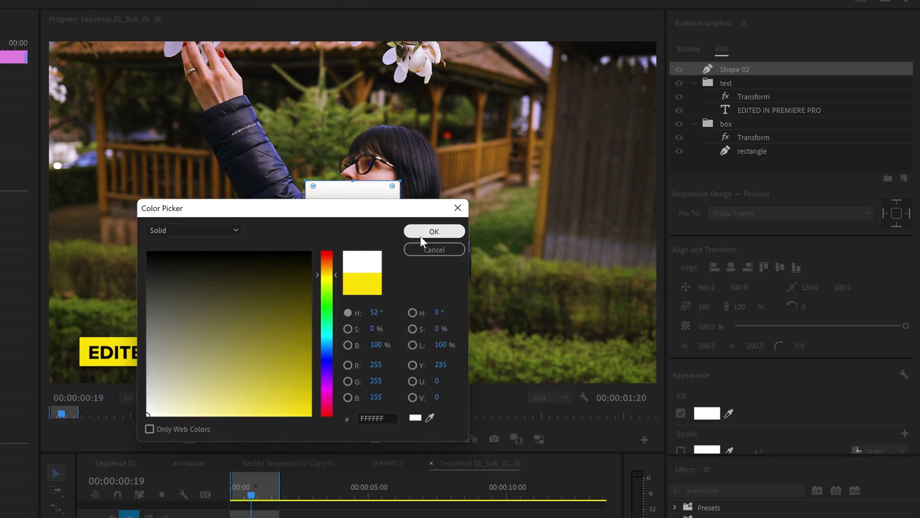
click(433, 232)
drag(379, 230, 313, 390)
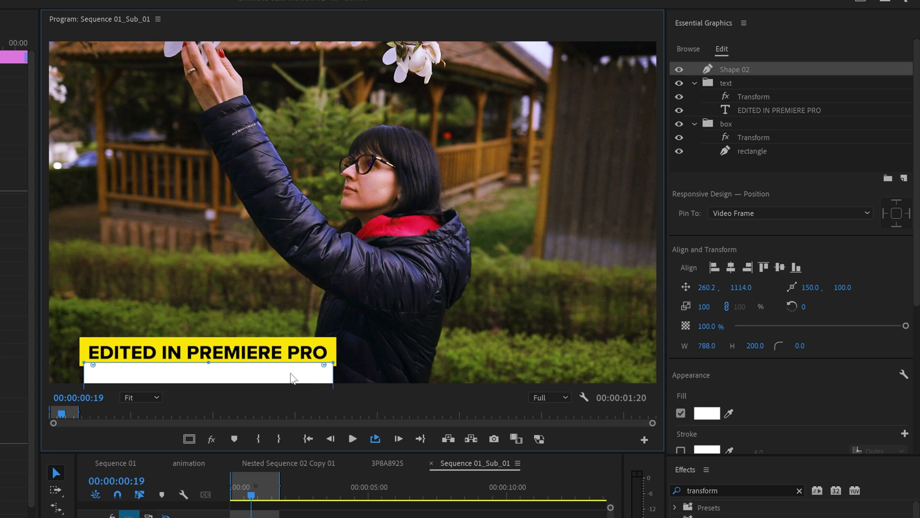
Move Shape 02 into the text group, enable Mask with Shape and Invert, then scrub to preview.
drag(734, 71, 764, 95)
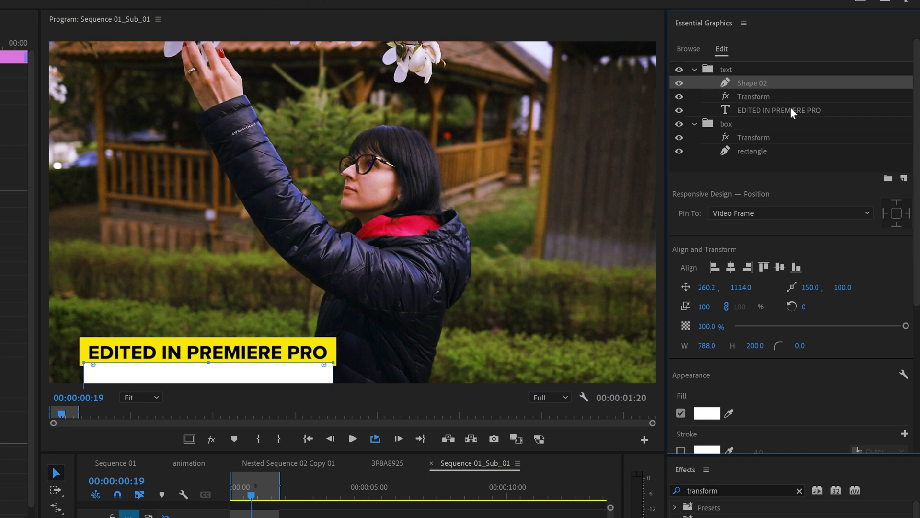
scroll(801, 240, down, 5)
click(680, 378)
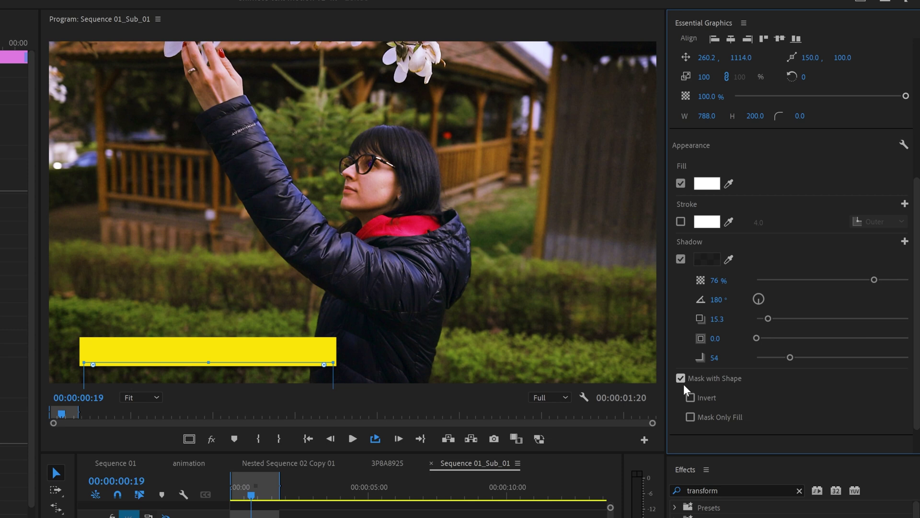
click(690, 397)
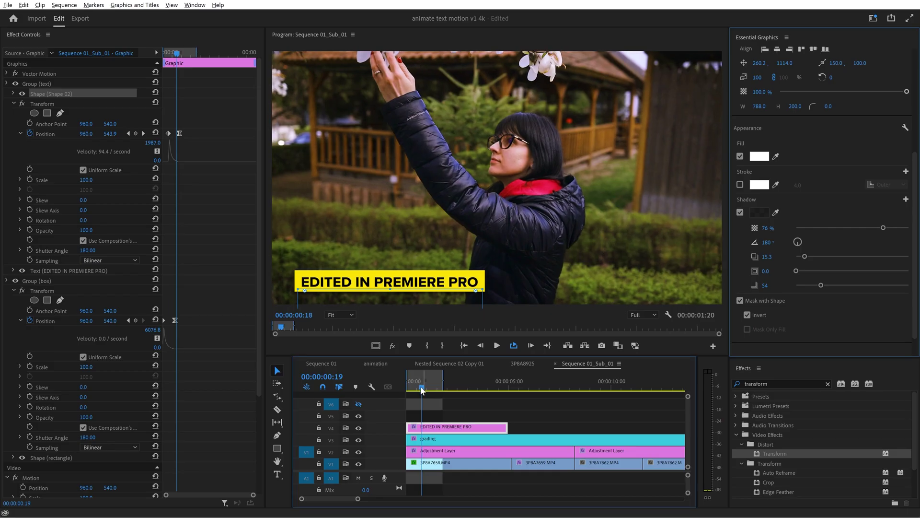
drag(236, 487, 246, 505)
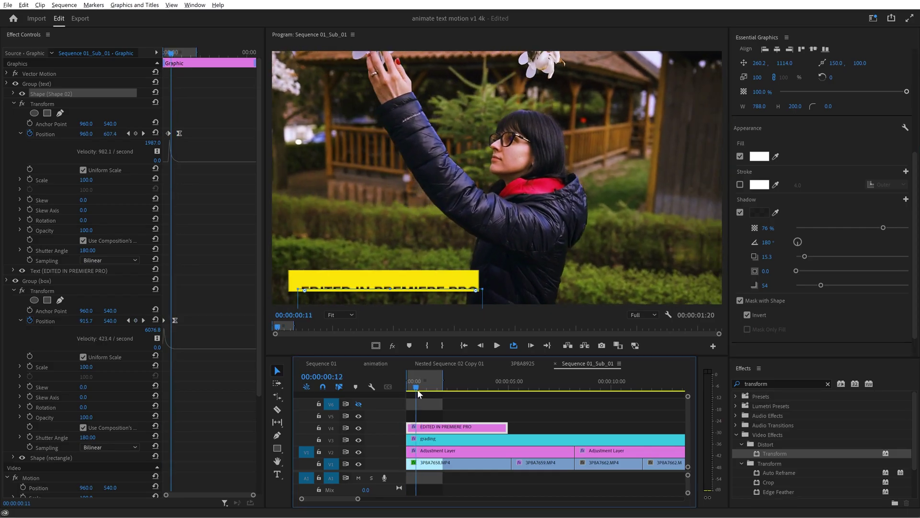
Pin Shape 02 to the EDITED IN PREMIERE PRO text layer on all edges, then play to verify.
drag(419, 393, 421, 393)
click(444, 242)
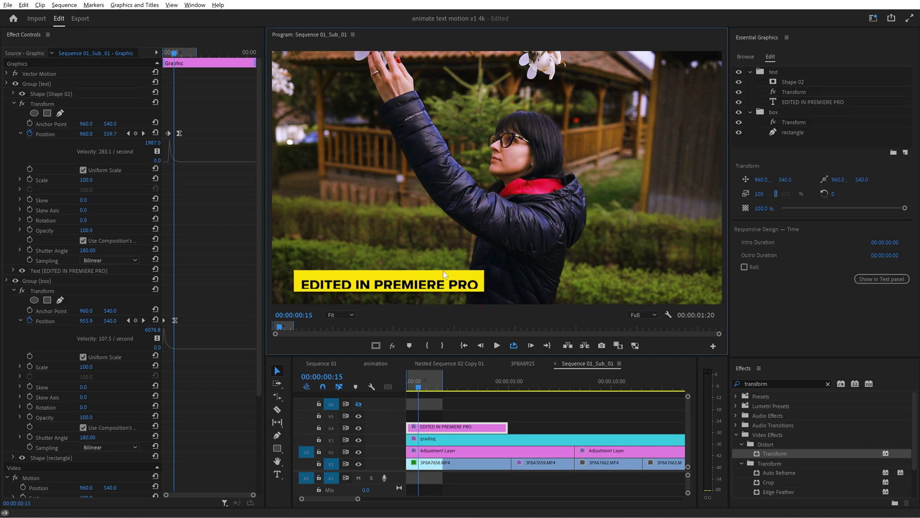
key(space)
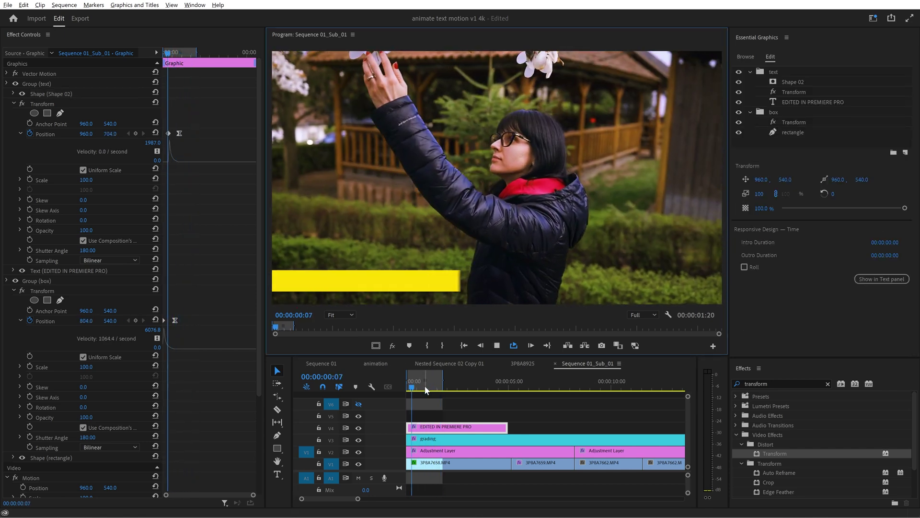
click(401, 300)
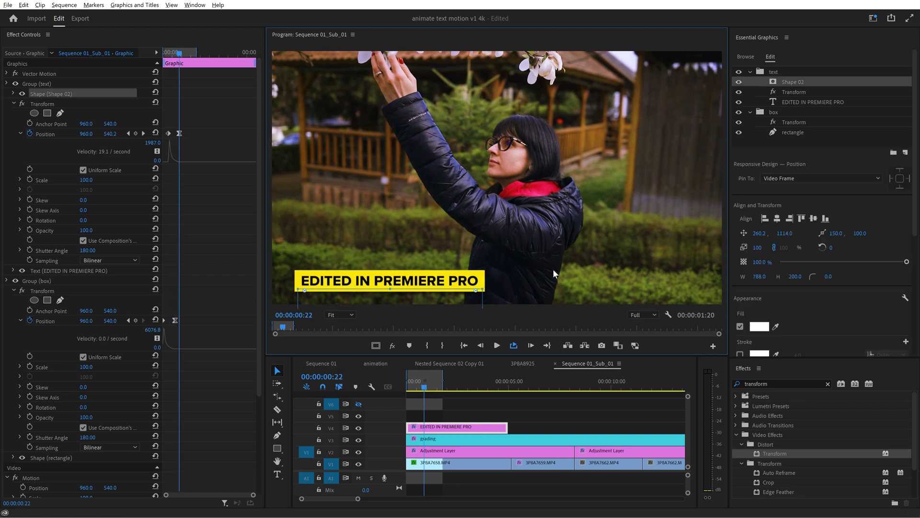
click(792, 178)
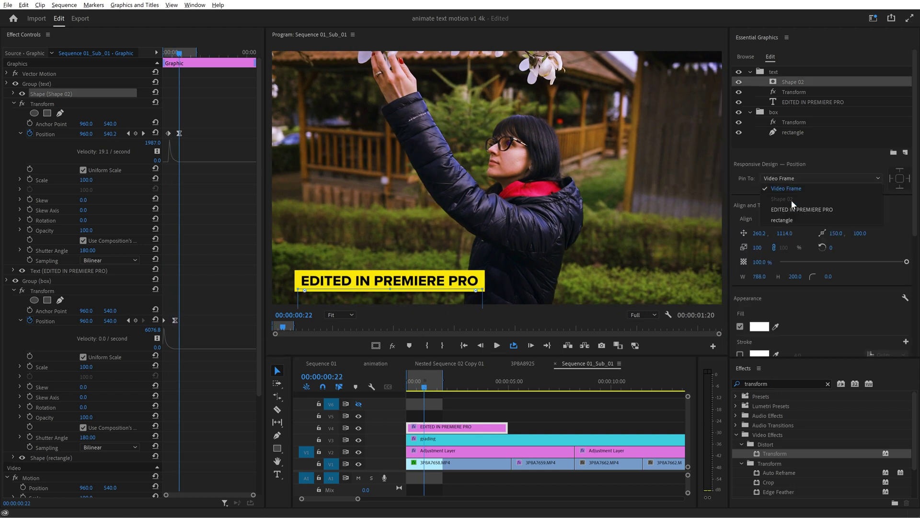
click(803, 209)
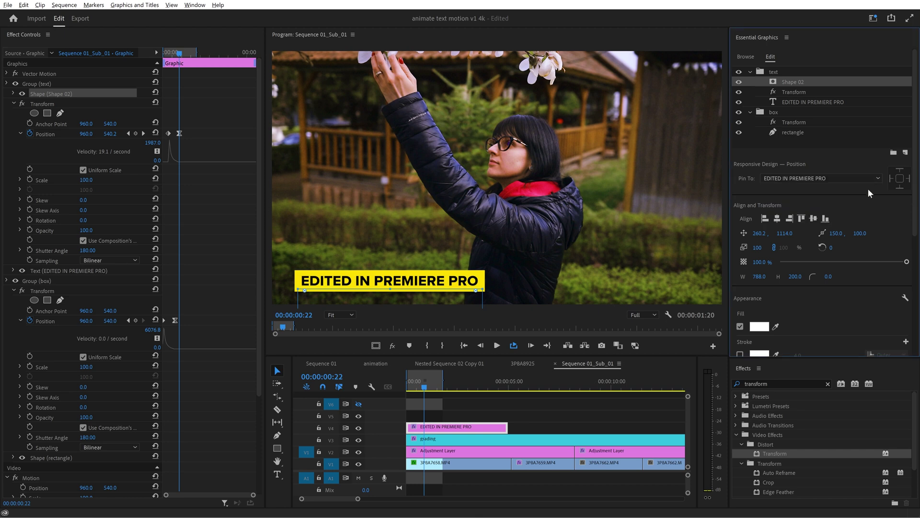
click(899, 179)
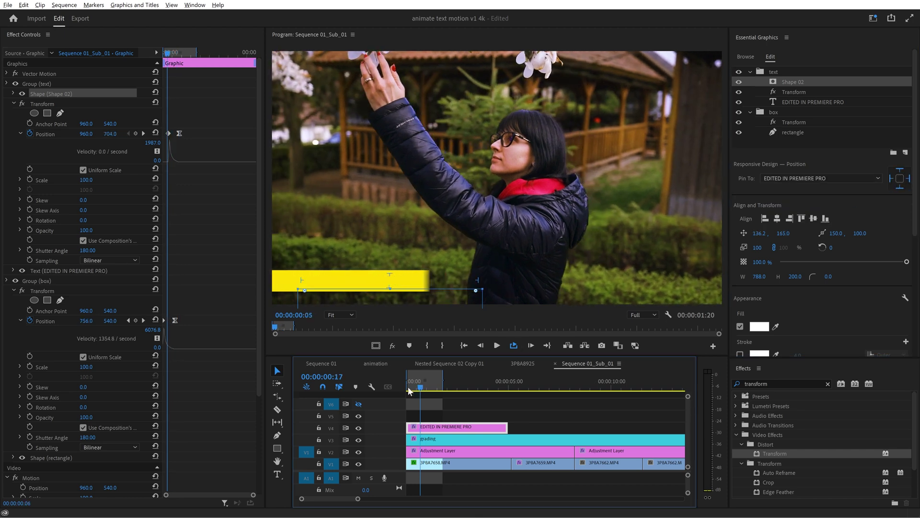
click(511, 271)
key(space)
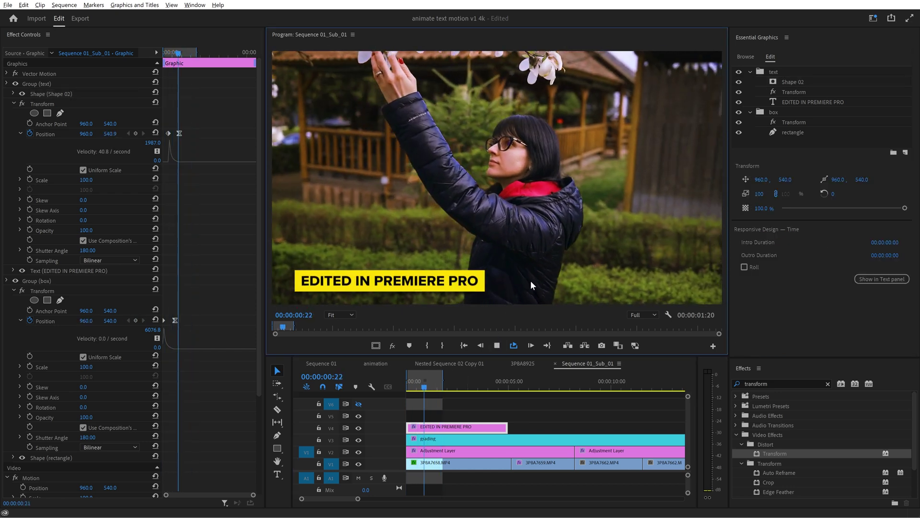
Retype the title as 'everything is responsive' and play it back with the box widening to fit.
key(space)
double_click(402, 278)
text(everything is responsi)
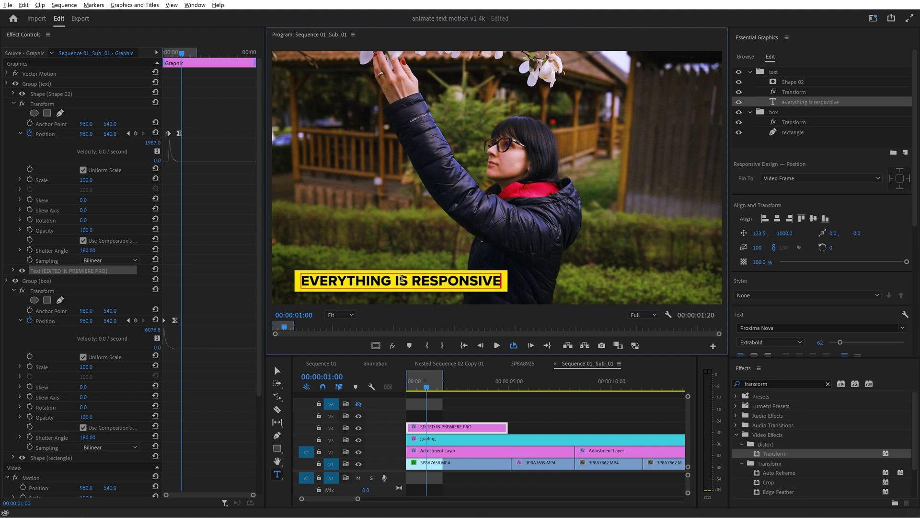
text(ve)
key(Escape)
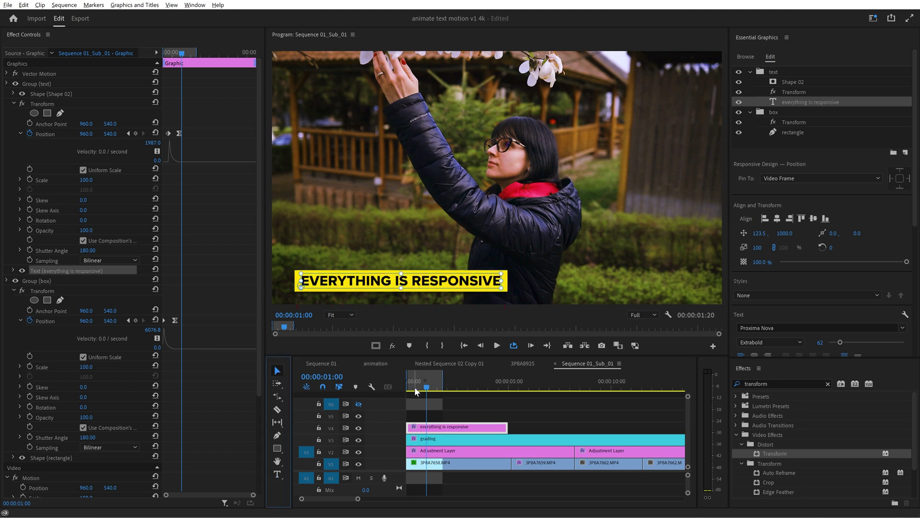
click(515, 231)
key(space)
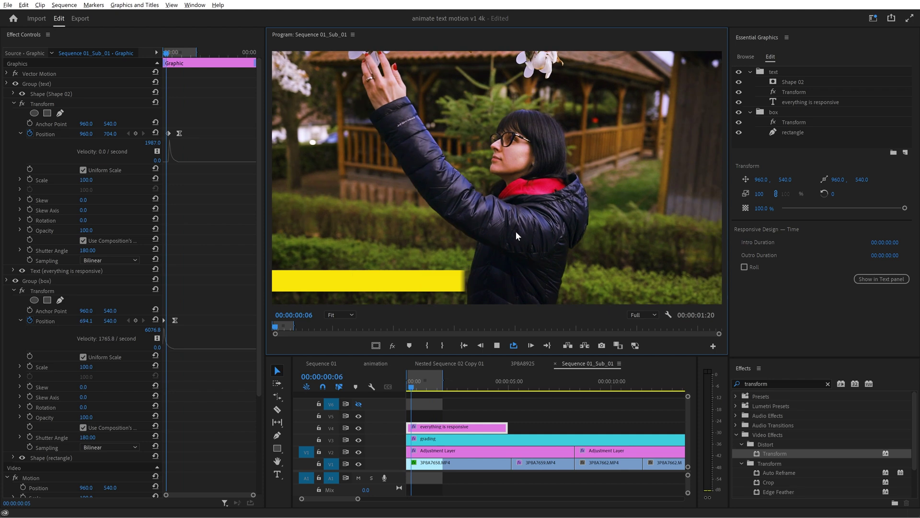
key(x)
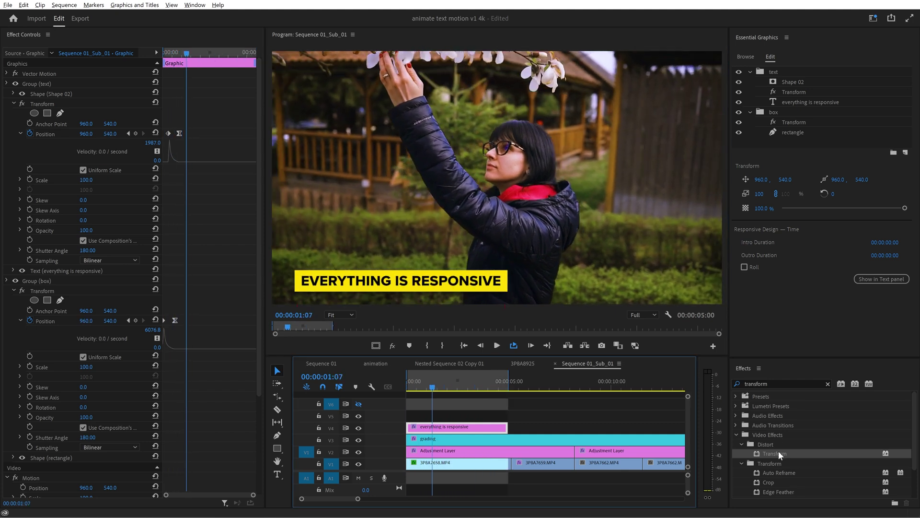
drag(774, 452, 804, 221)
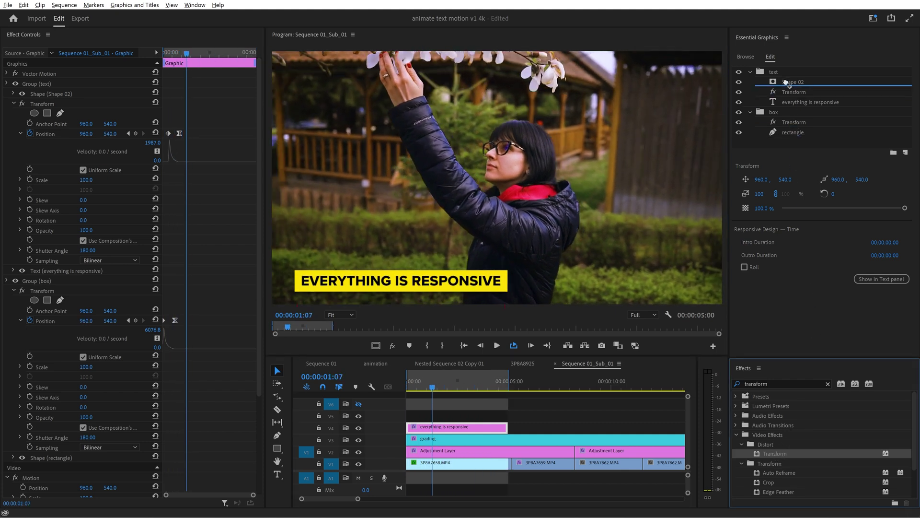
Apply a Transform effect to the whole graphic and set its Shutter Angle to 180.
drag(779, 68, 781, 71)
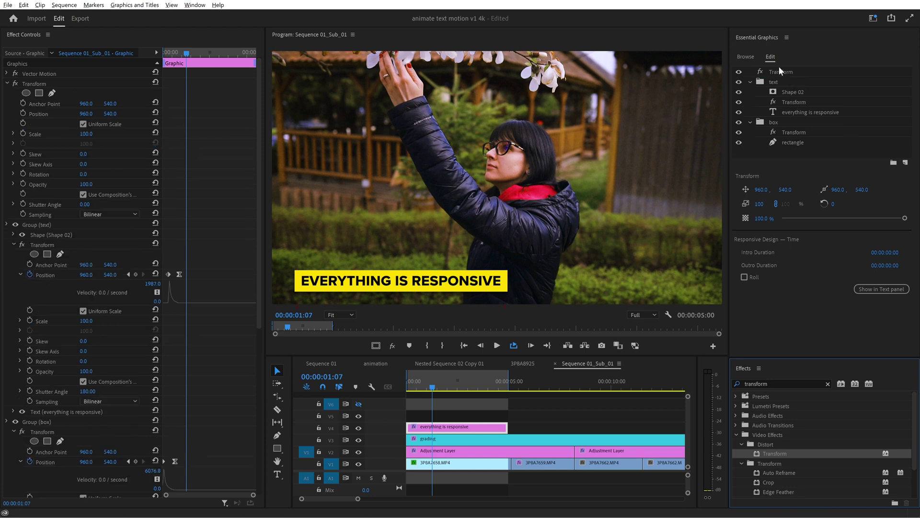
click(780, 73)
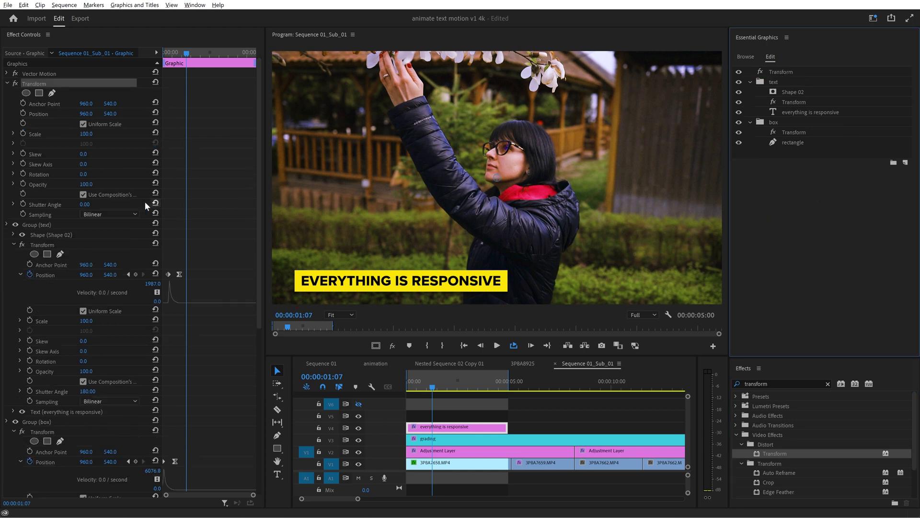
click(86, 205)
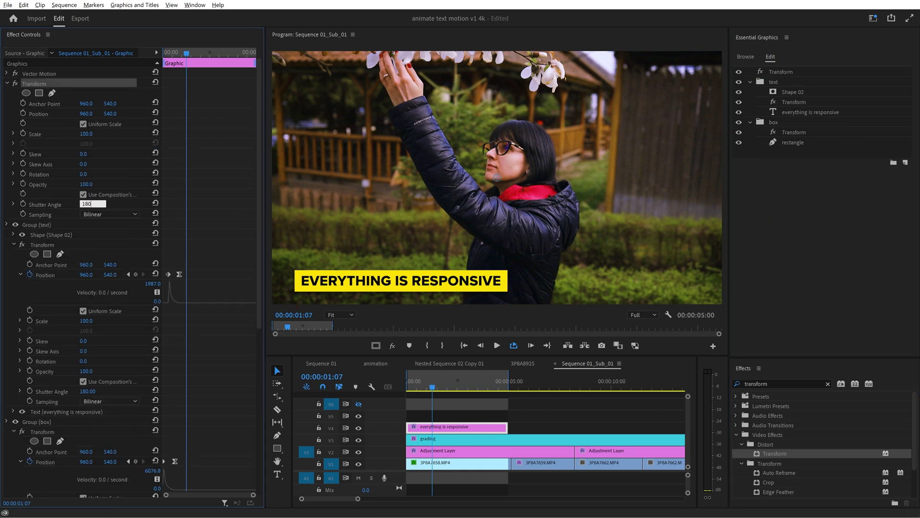
Keyframe Position at 00:00:04:04, then slide the title off the left edge and preview it.
drag(187, 52, 240, 52)
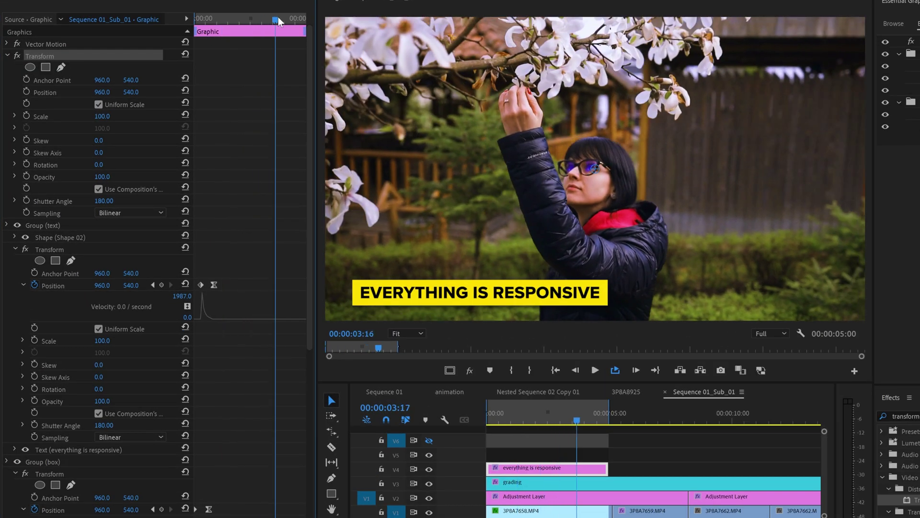
drag(286, 18, 300, 18)
click(27, 92)
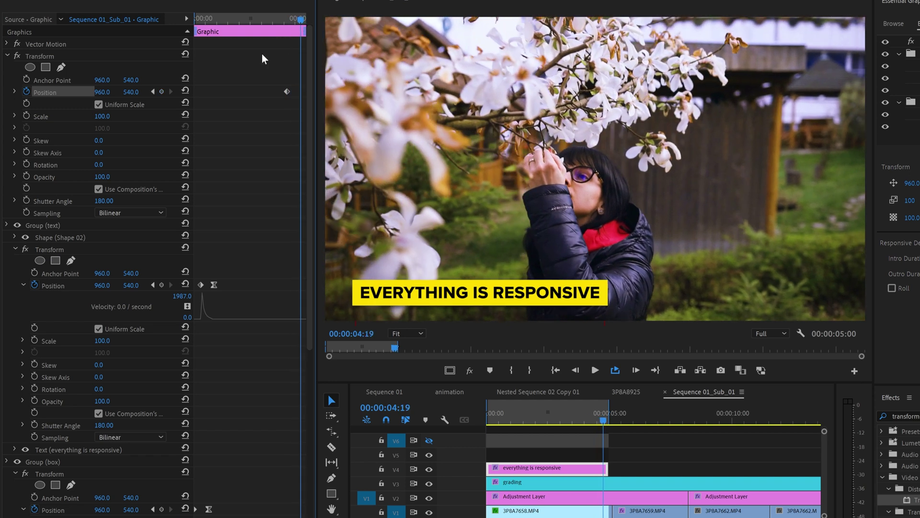
click(162, 92)
drag(102, 91, 4, 92)
drag(300, 19, 278, 22)
key(space)
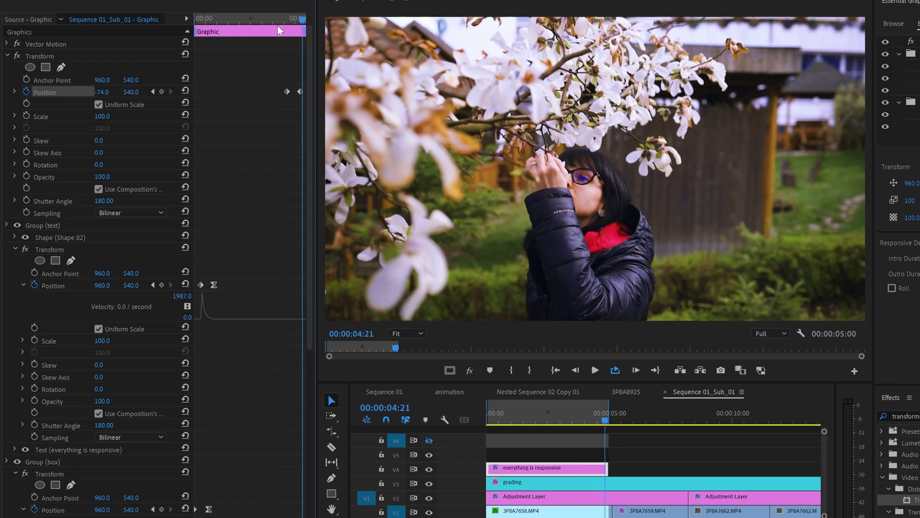
Apply Ease Out to the position keyframe, check the velocity graph and shift the keyframe later.
right_click(255, 91)
mouse_move(309, 187)
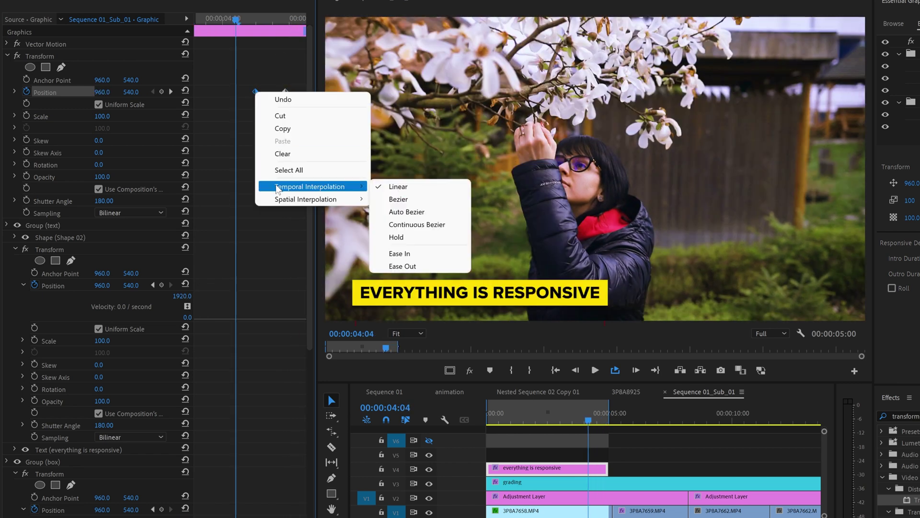
click(409, 266)
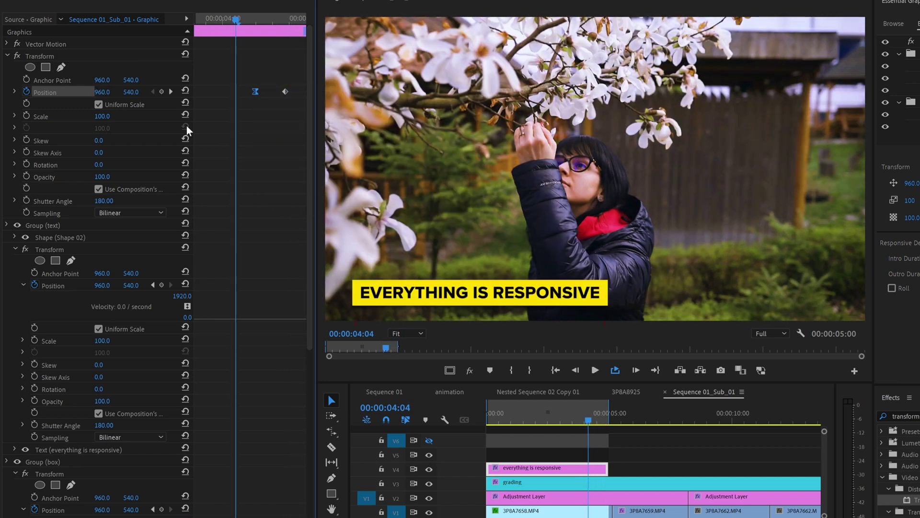
click(14, 91)
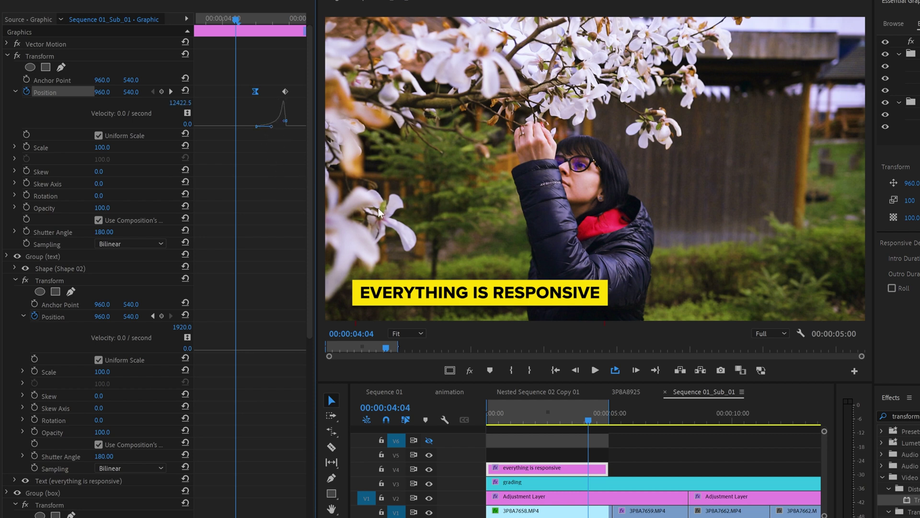
key(space)
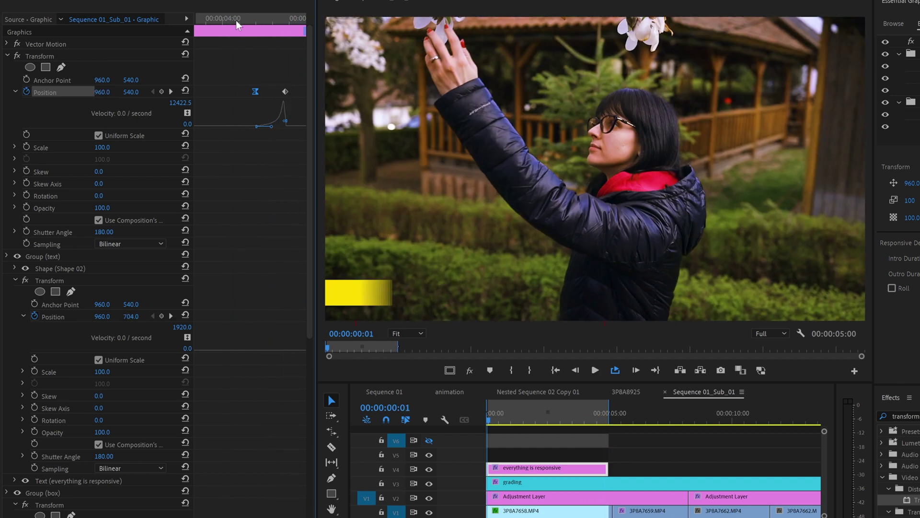
click(236, 20)
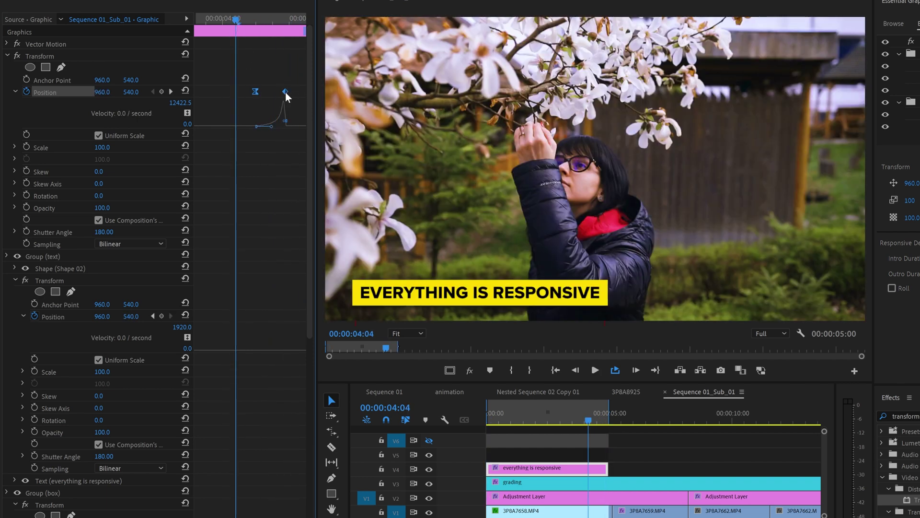
drag(285, 92, 299, 93)
Set the graphic's intro and outro durations, then zoom into the first two seconds.
click(196, 19)
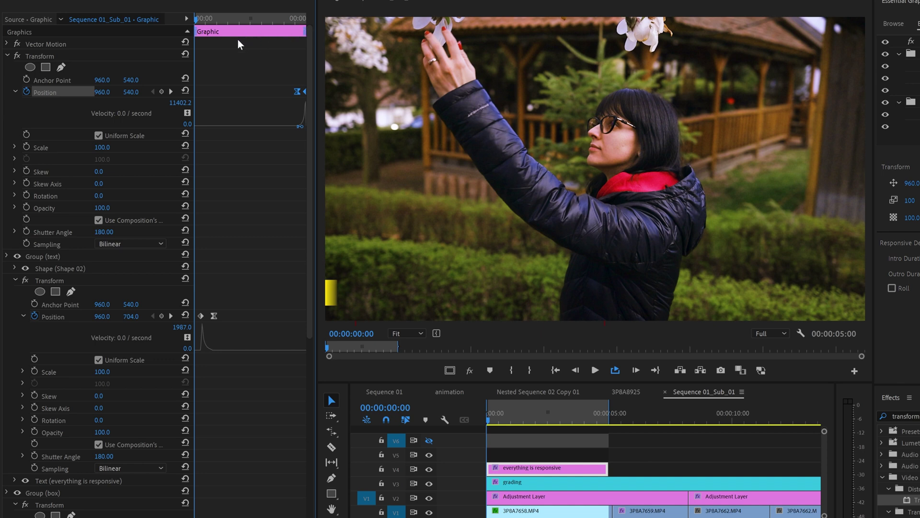
drag(197, 31, 216, 33)
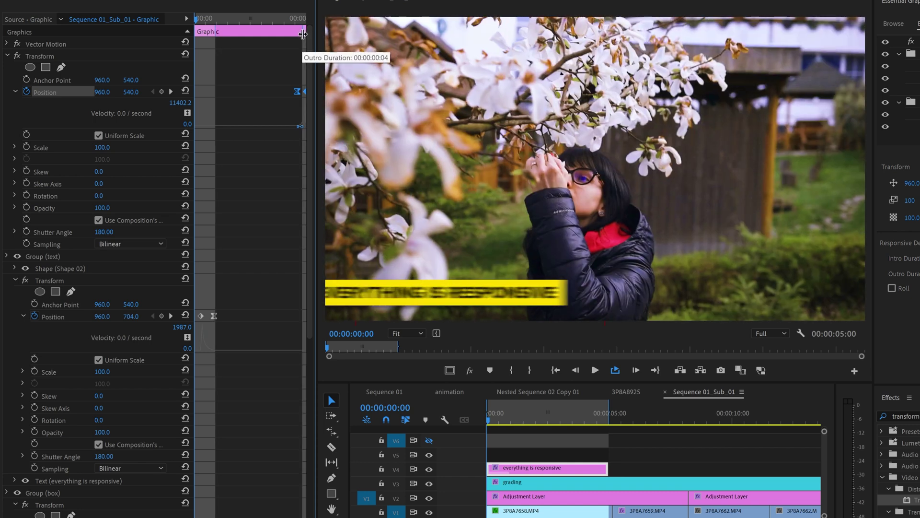
drag(304, 33, 294, 39)
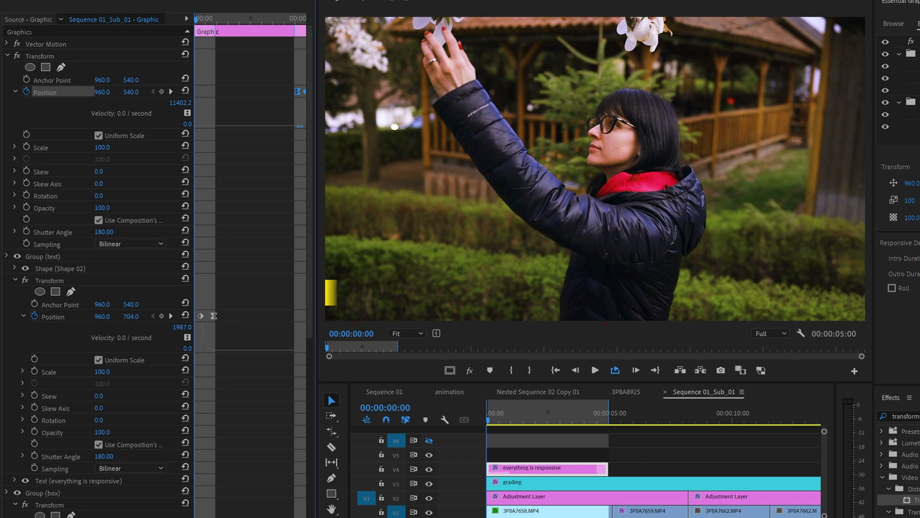
key(equal)
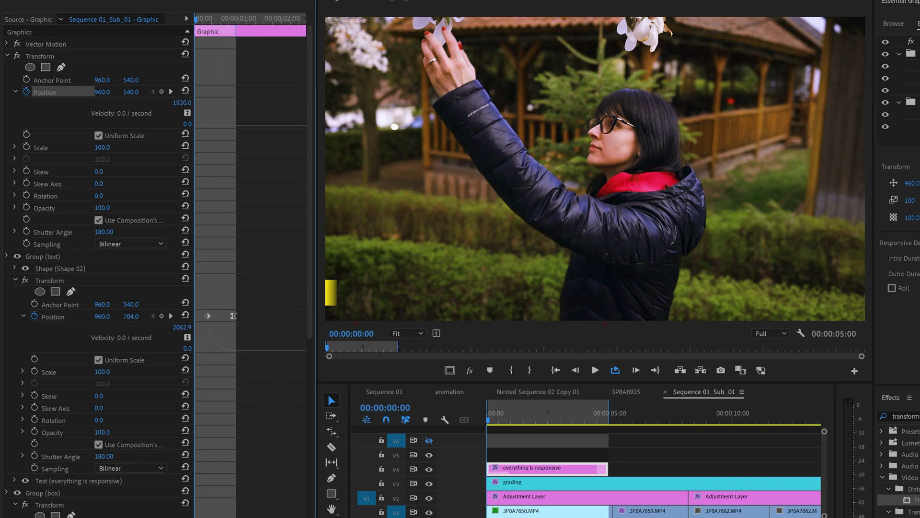
Trim the end of the V4 title clip to under 3 seconds and preview from the start.
scroll(227, 502, right, 5)
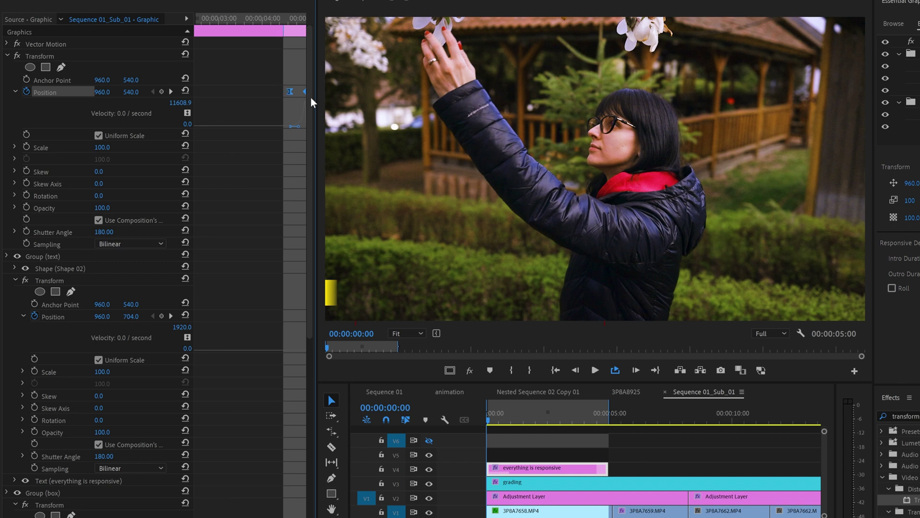
click(529, 421)
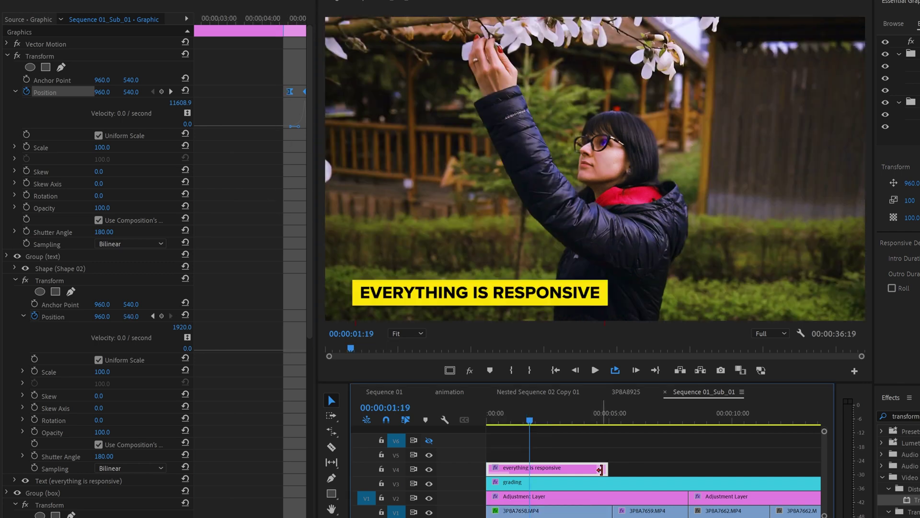
drag(600, 470, 553, 470)
key(Home)
key(space)
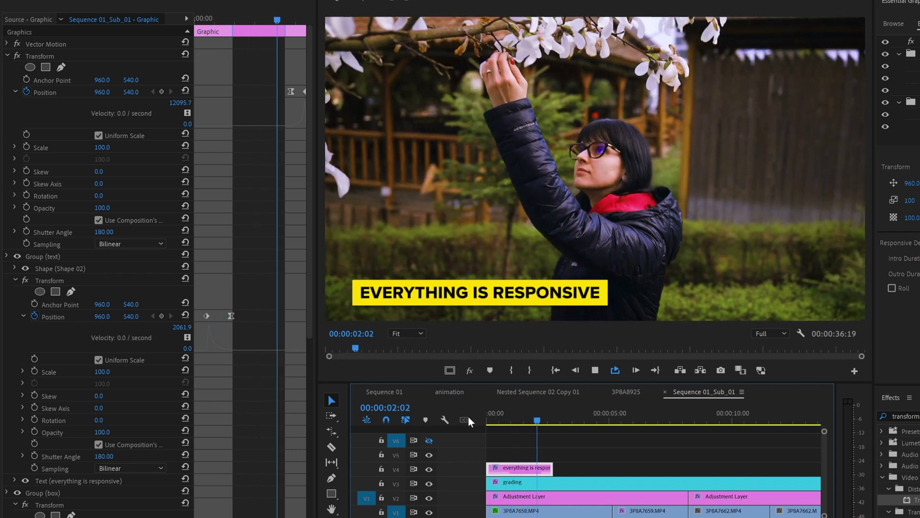
click(492, 421)
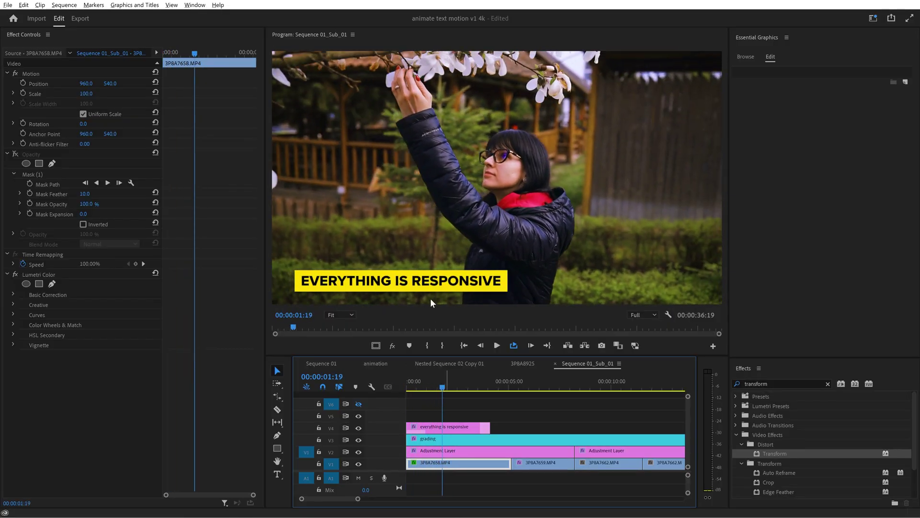
Change the title text to LOWER THIRD 1.
double_click(402, 283)
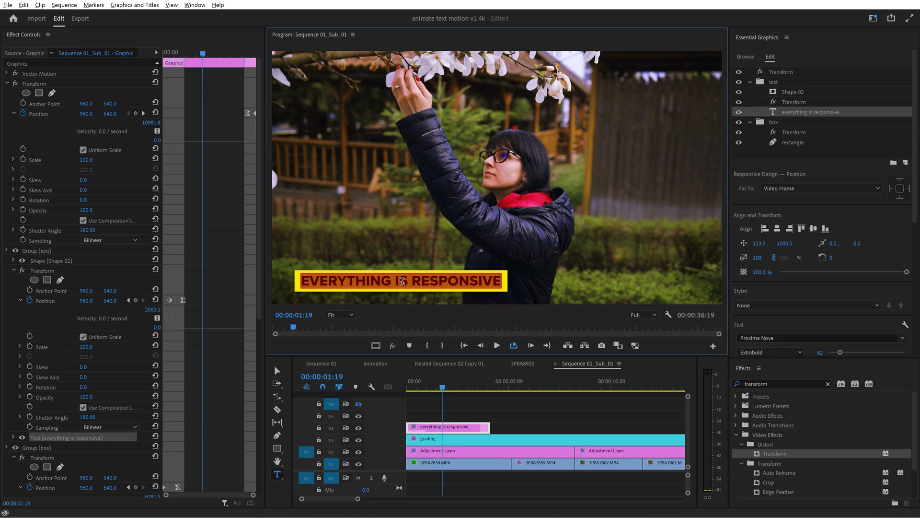
text(lo)
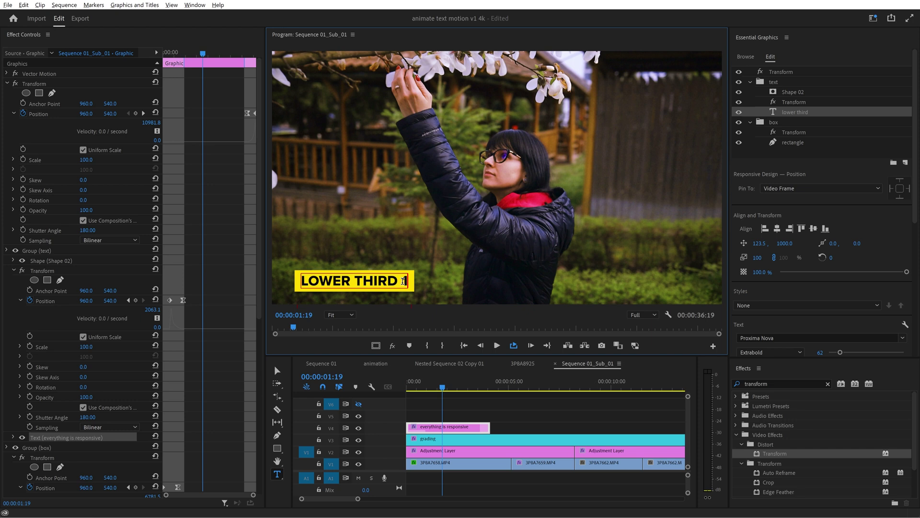
click(277, 372)
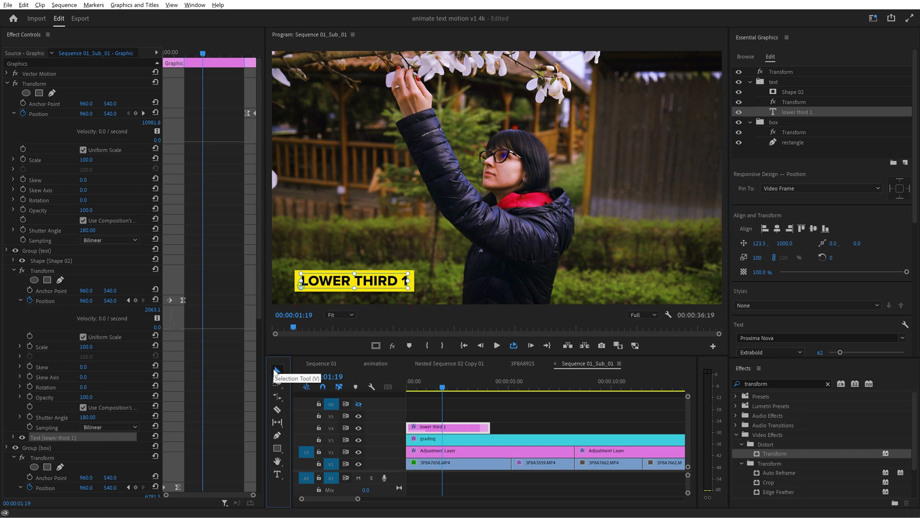
Export the clip as Motion Graphics Template 'Lower Third 1' to the Local Templates Folder.
right_click(468, 426)
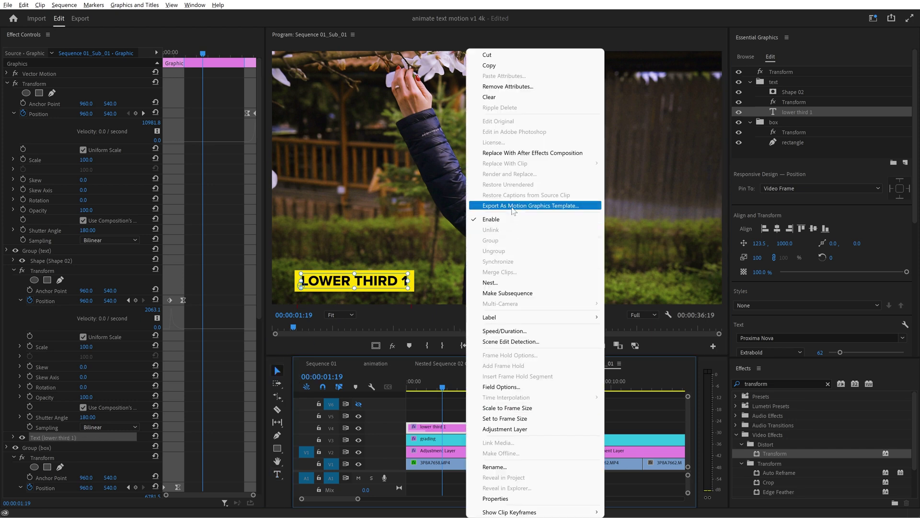
click(512, 209)
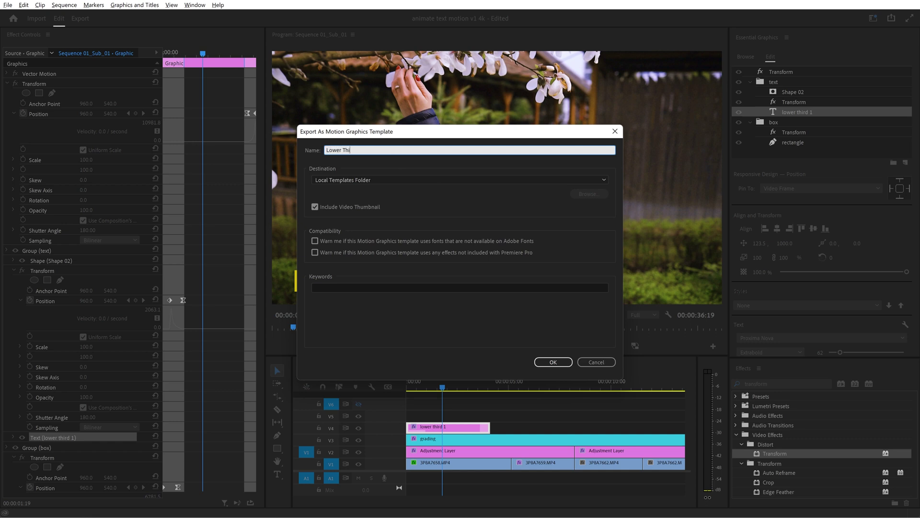
click(392, 181)
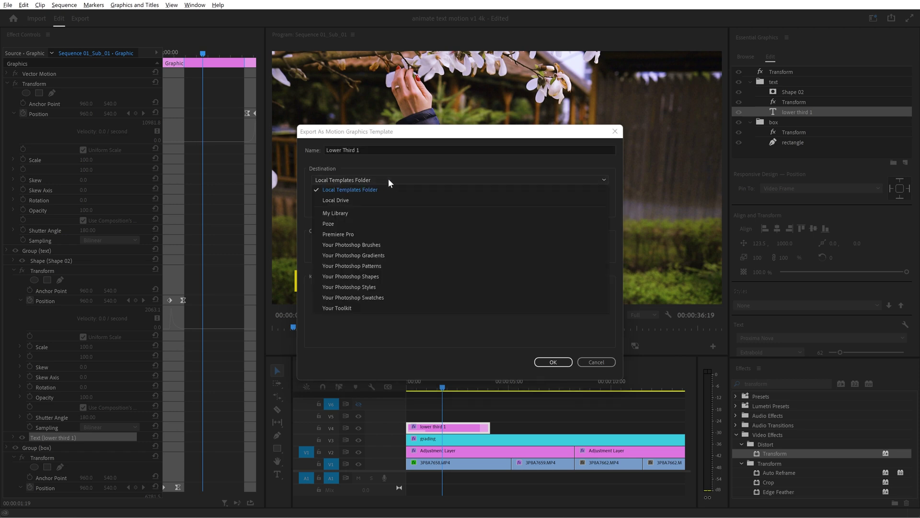
click(390, 181)
click(548, 363)
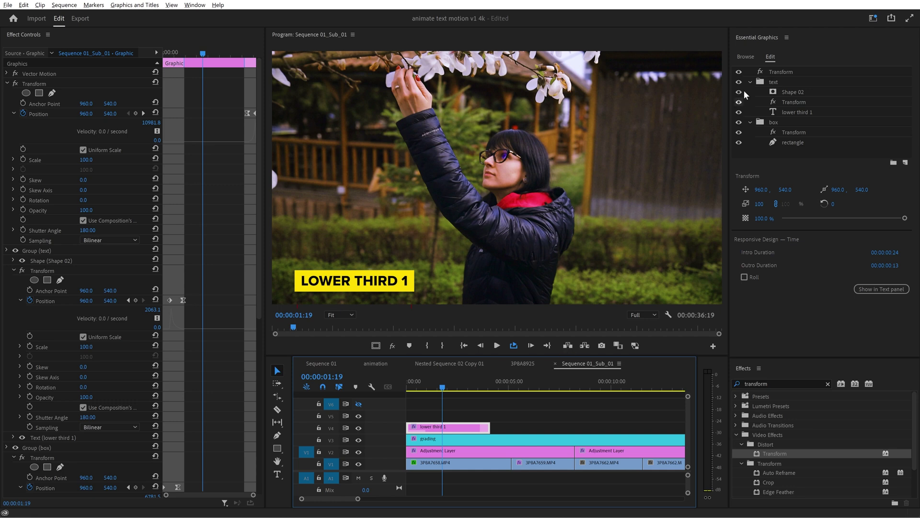
Replace the original title clip with the Lower Third 1 template on V4 and play it back.
key(Delete)
click(744, 58)
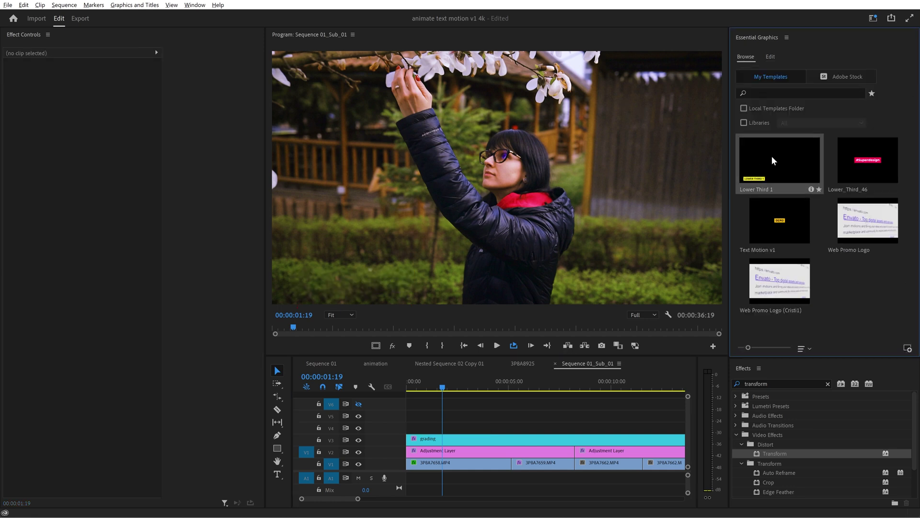
drag(576, 322, 412, 429)
key(Home)
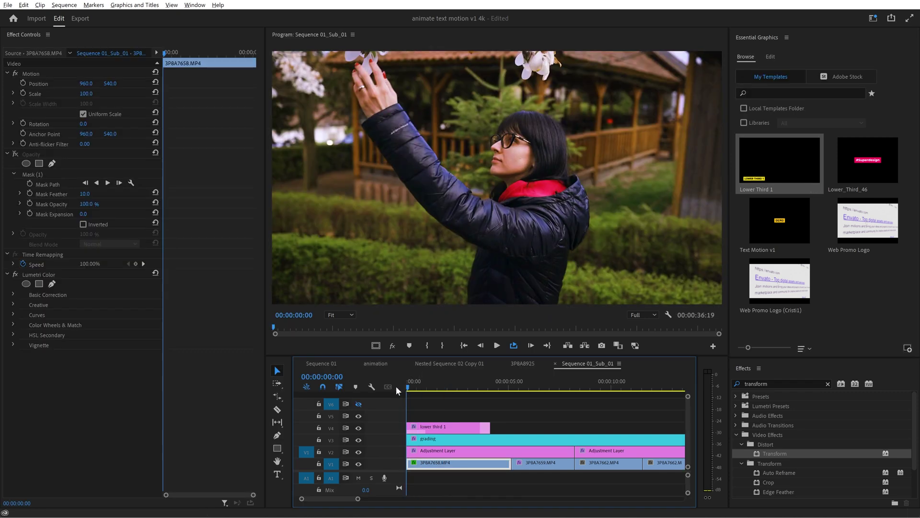
key(space)
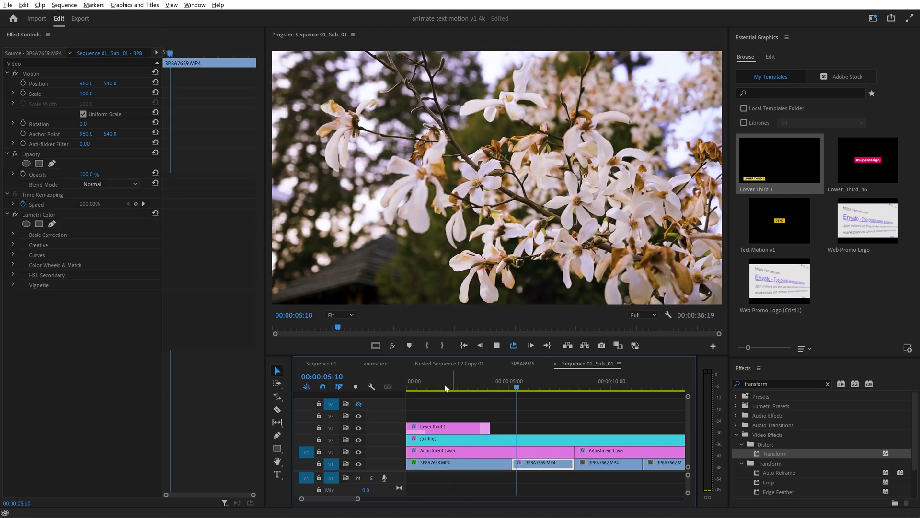
click(432, 388)
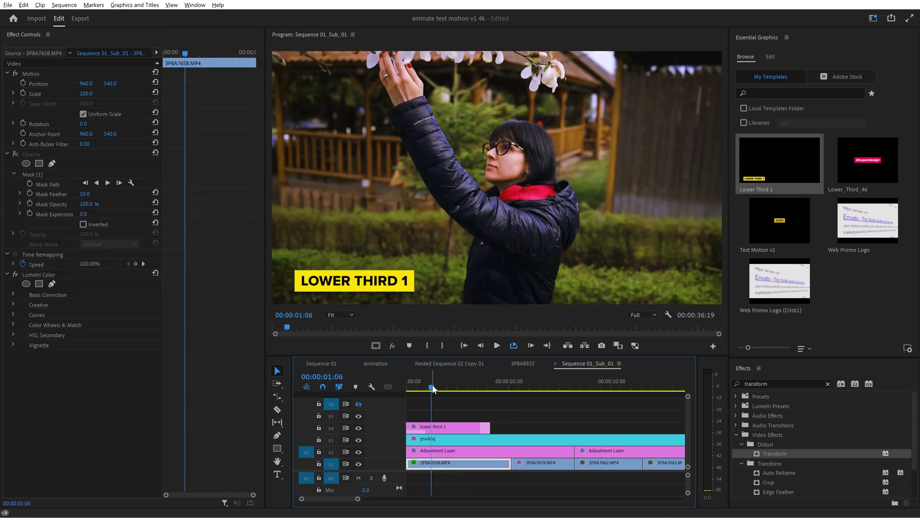
key(space)
Retype the lower third as EDITED IN PREMIERE PRO and shorten the clip's end.
double_click(367, 279)
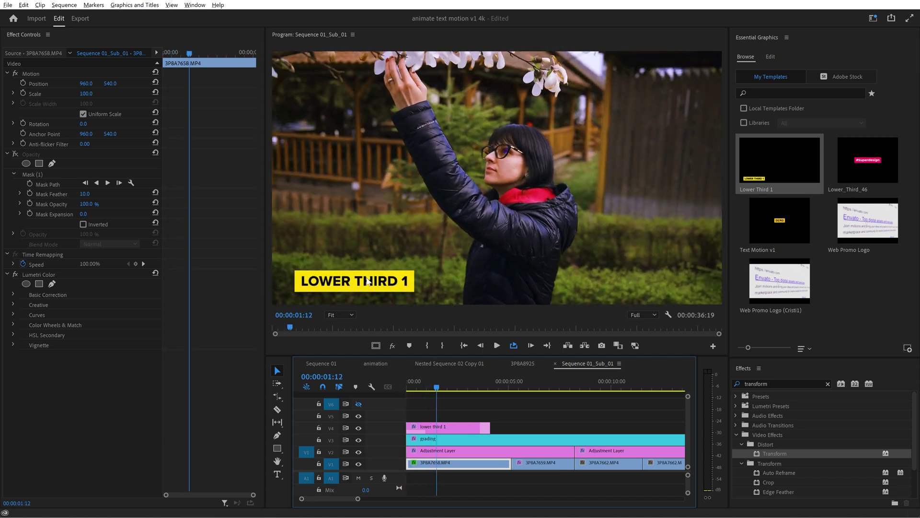
text(edi)
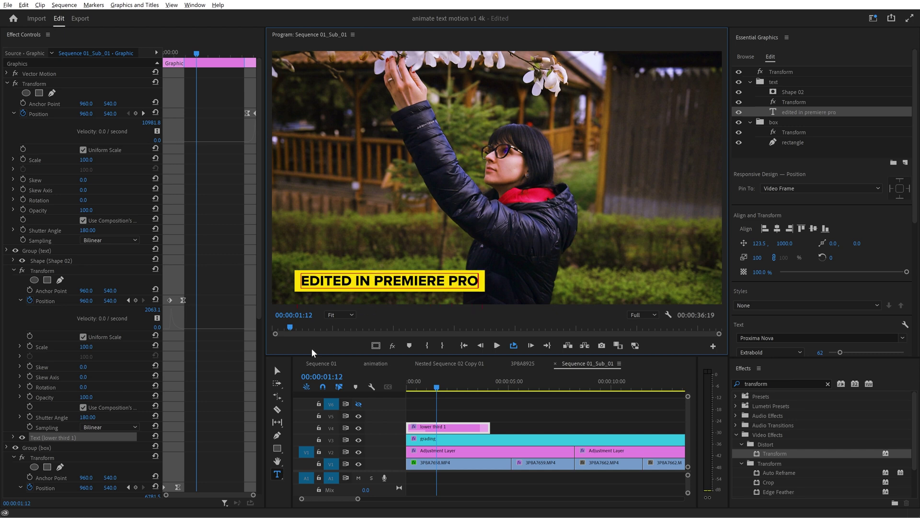
click(278, 371)
drag(486, 430, 461, 428)
Change the title box's fill colour from yellow to white.
click(409, 283)
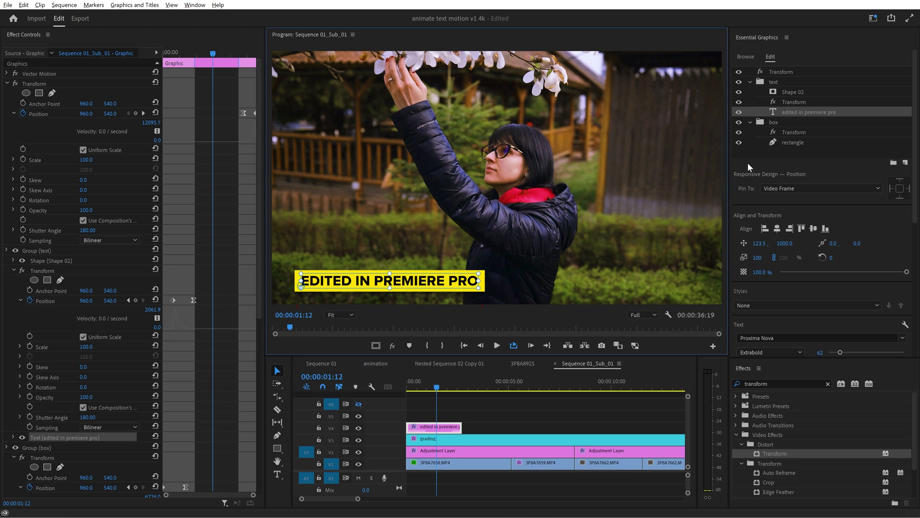
click(790, 144)
click(760, 337)
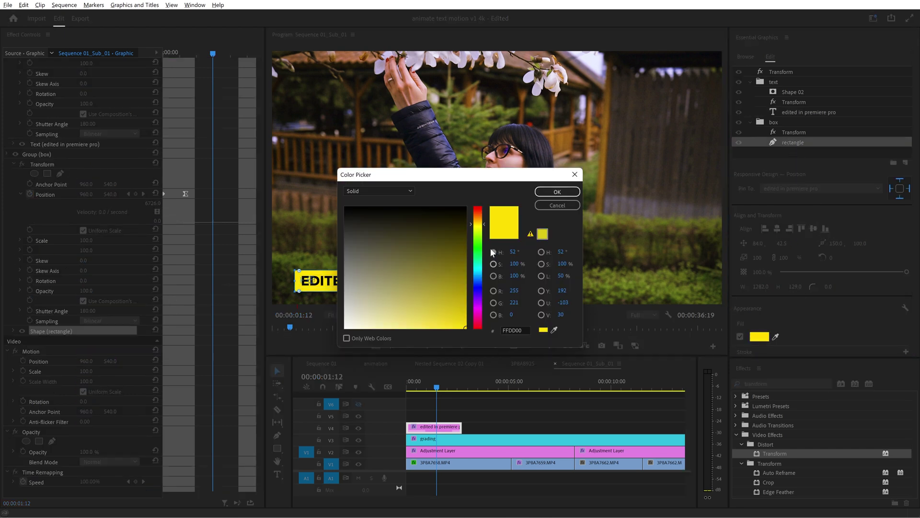
drag(459, 181, 606, 118)
click(494, 264)
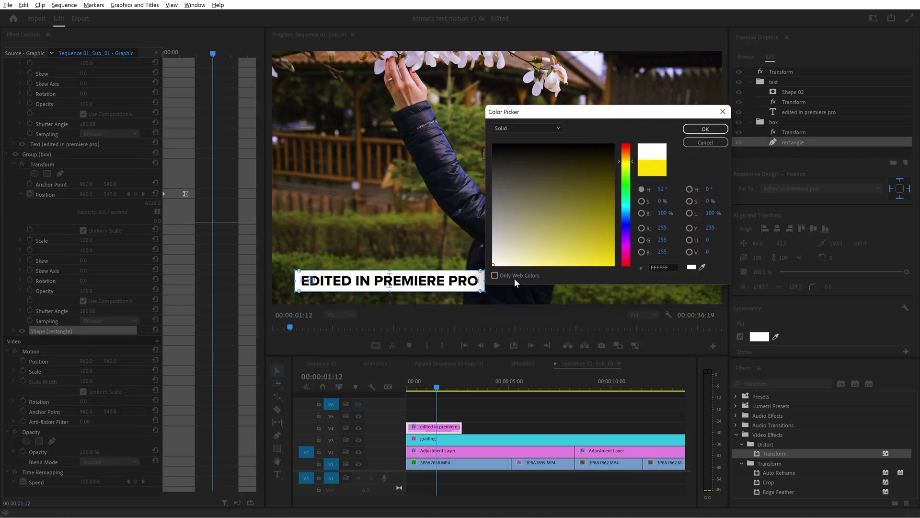
click(704, 130)
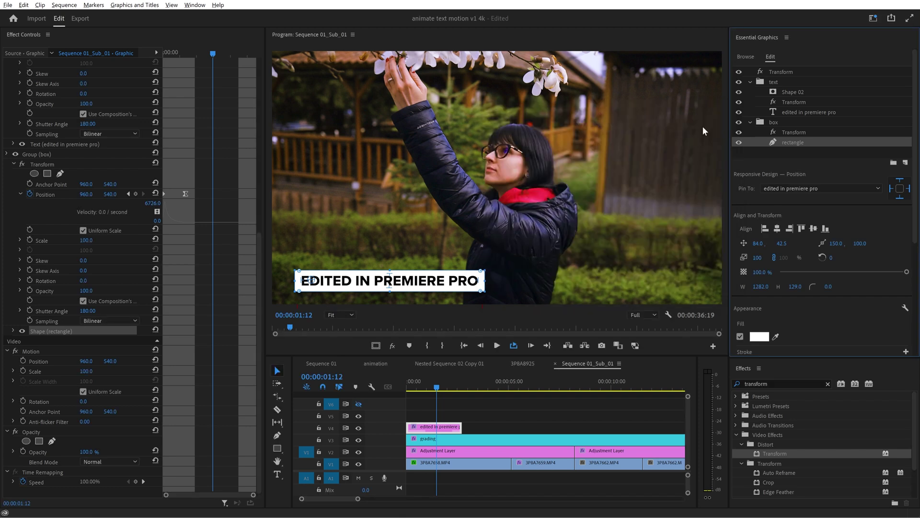
click(794, 114)
scroll(773, 192, down, 5)
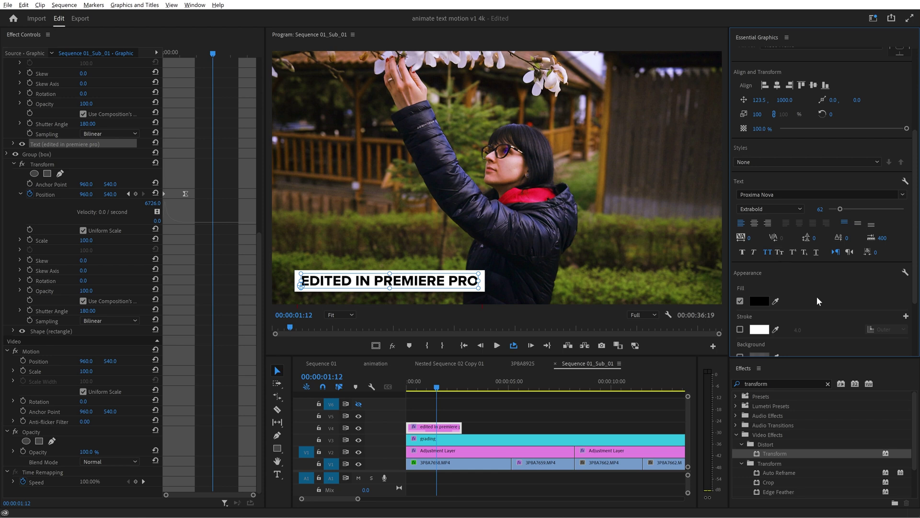
click(486, 241)
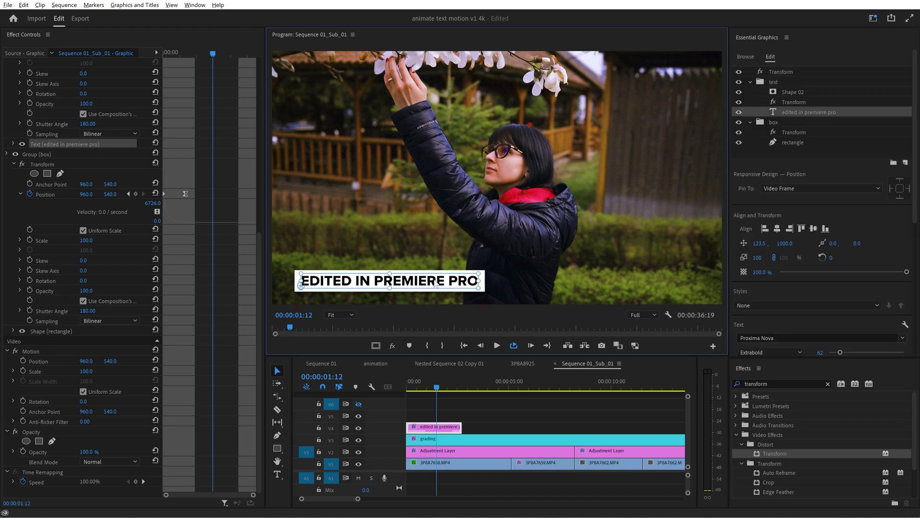
Duplicate the title clip to around the five-second mark on V4.
drag(428, 430, 443, 430)
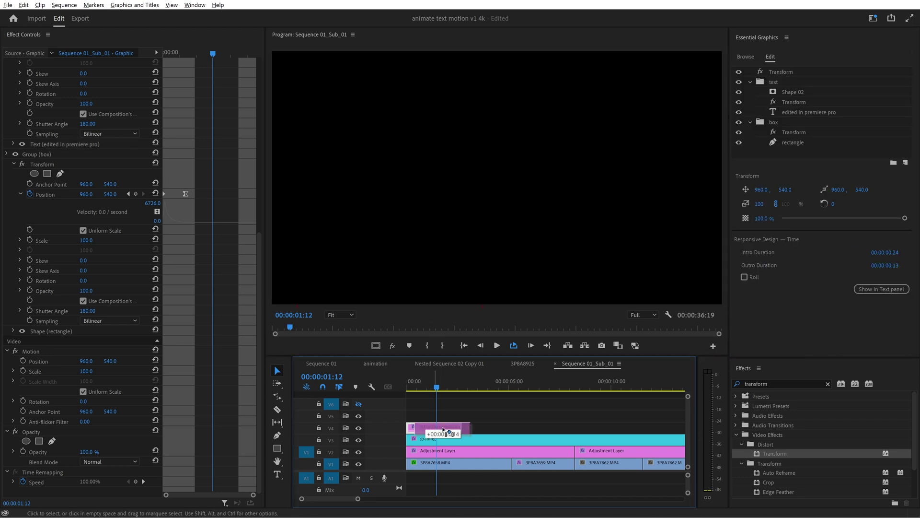
drag(513, 433, 547, 427)
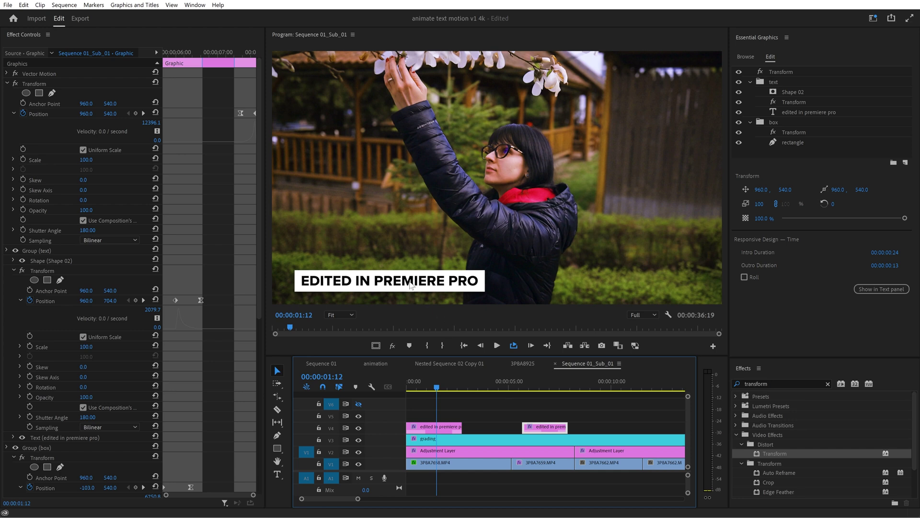
click(543, 384)
Retype the copy as SHOT ON THE CANON EOS R, nudge it earlier, and play back.
double_click(401, 279)
text(shot)
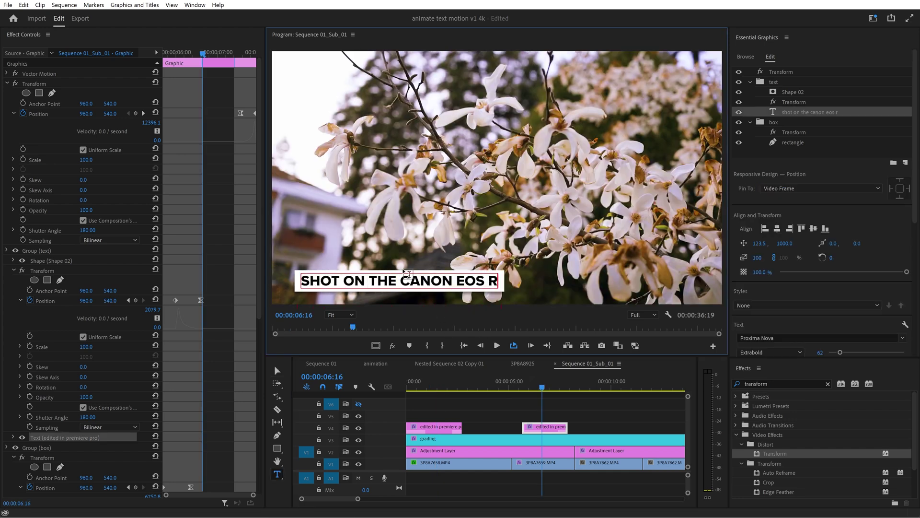
click(278, 371)
mouse_move(559, 430)
mouse_down()
mouse_move(514, 428)
mouse_move(574, 428)
mouse_up()
key(Home)
key(space)
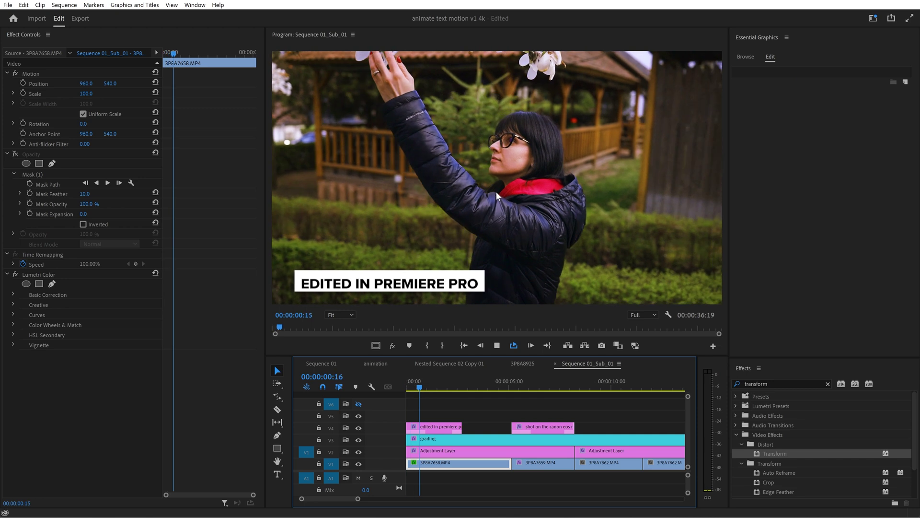